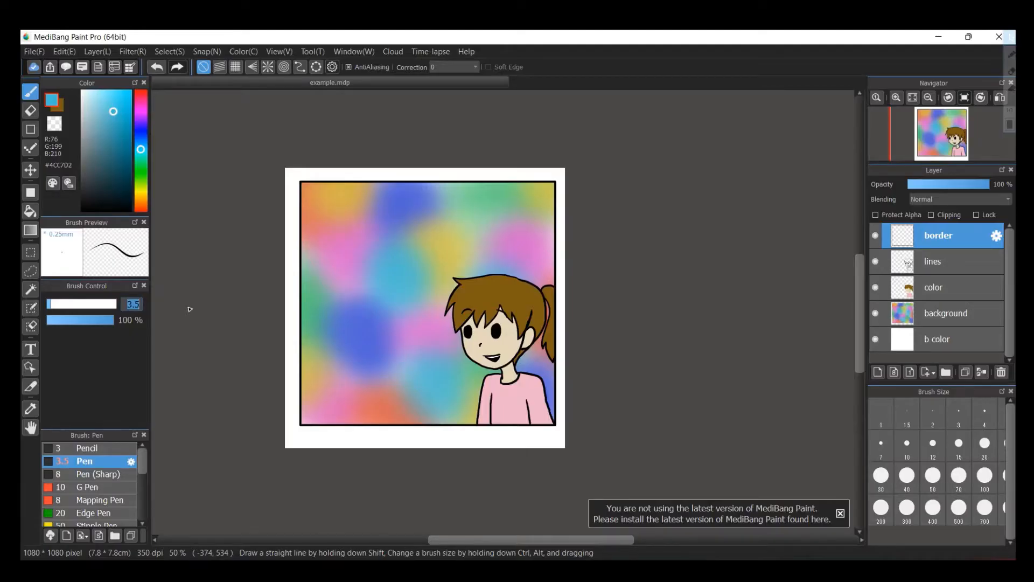
Set the Pen brush size to 5
type("8")
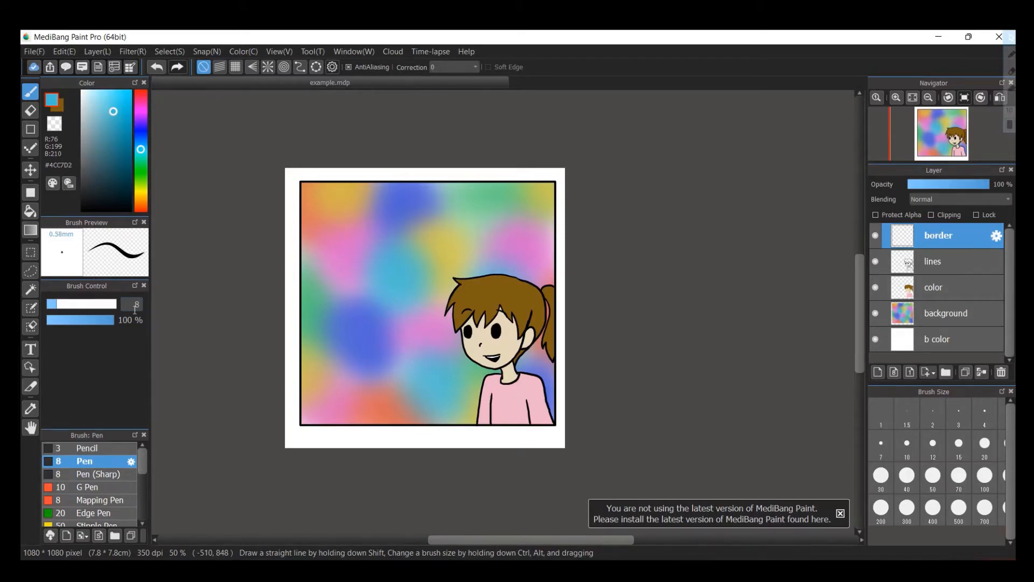
left_click_drag(132, 305, 154, 302)
type("5")
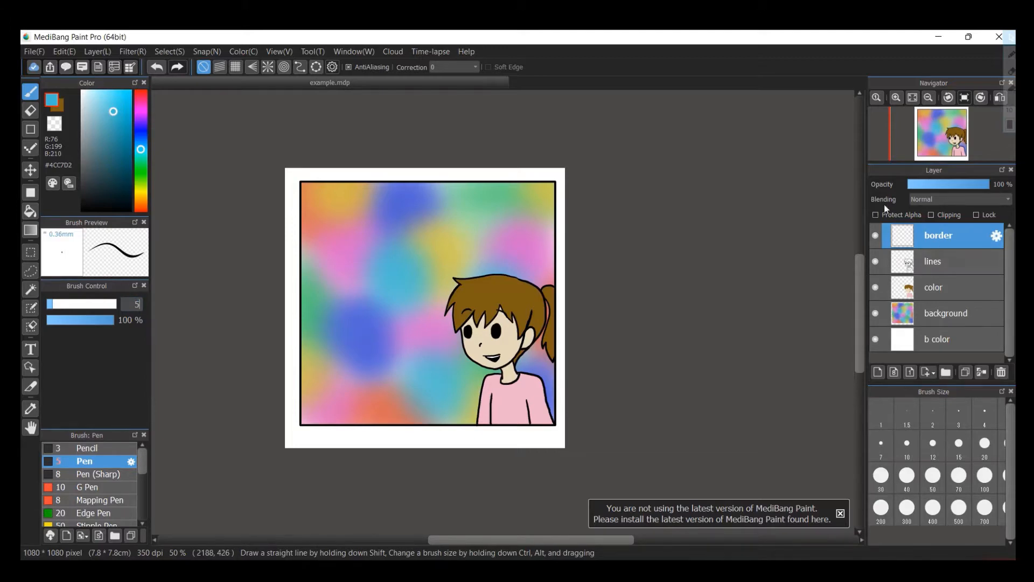
Add a new layer above the border layer and name it "text box"
left_click(878, 372)
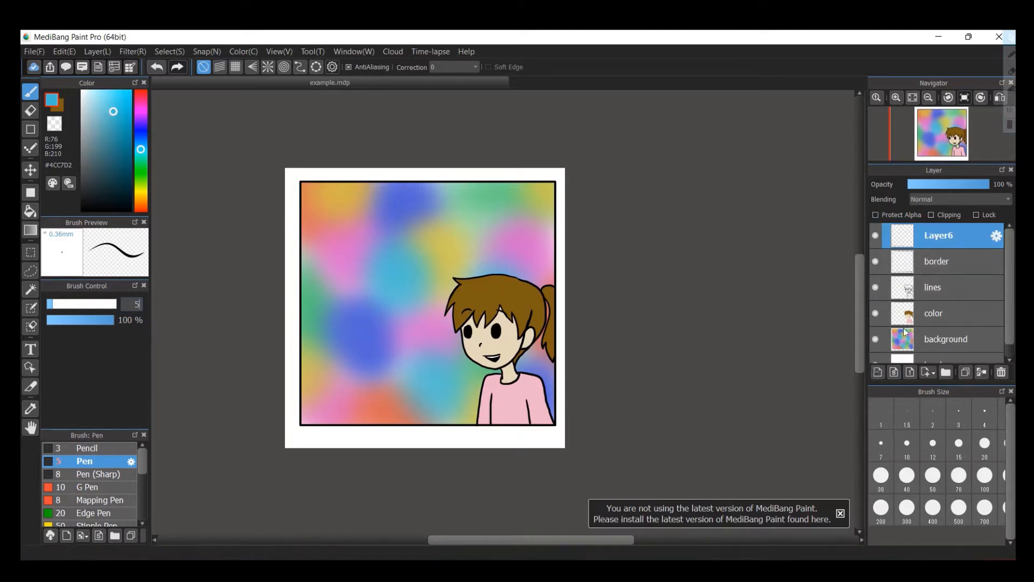
double_click(948, 230)
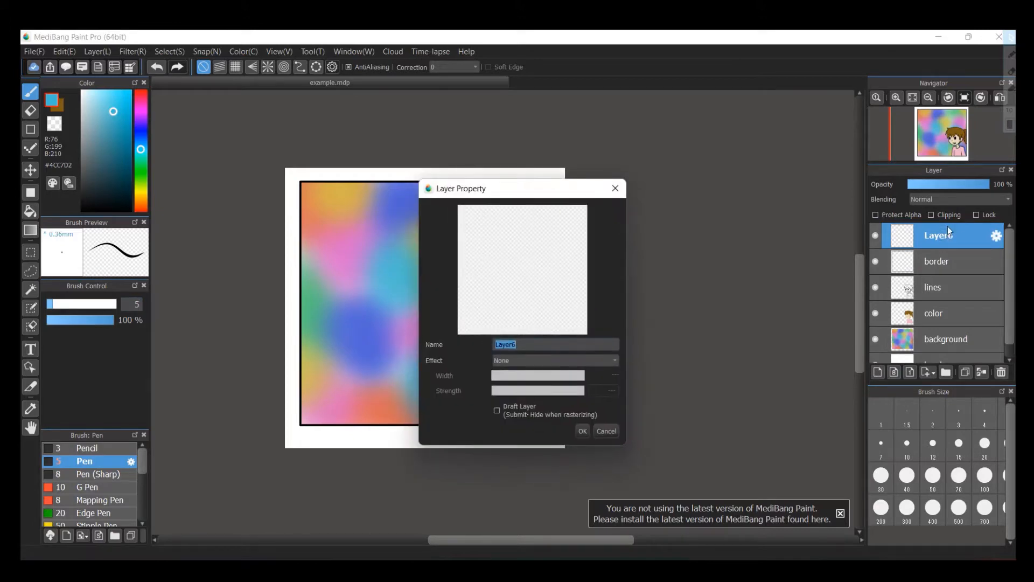
type("text box")
key("Return")
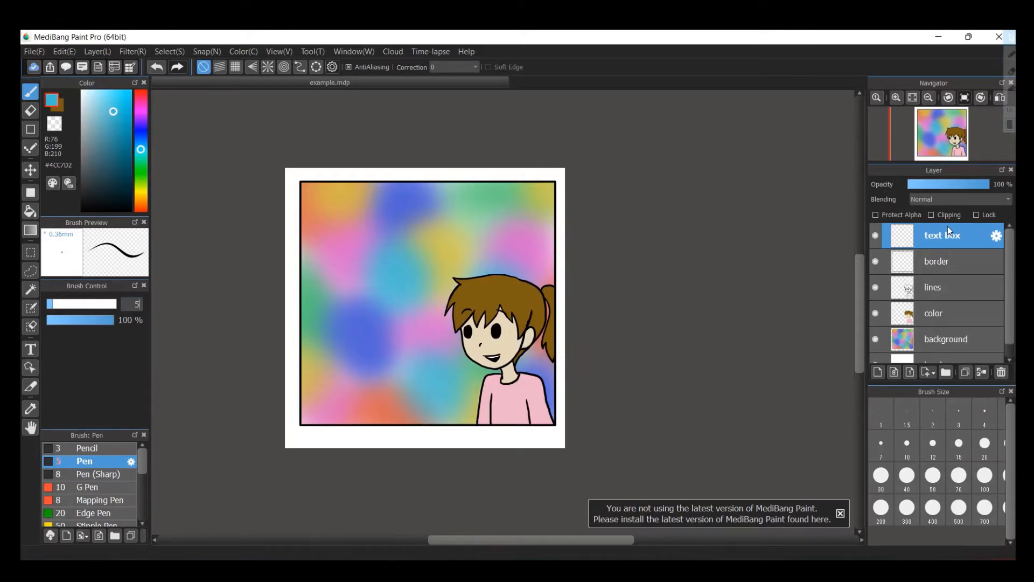
Place a text reading "Hello!" on the background up and to the left of the girl, at 8 pt with centered alignment
left_click(31, 131)
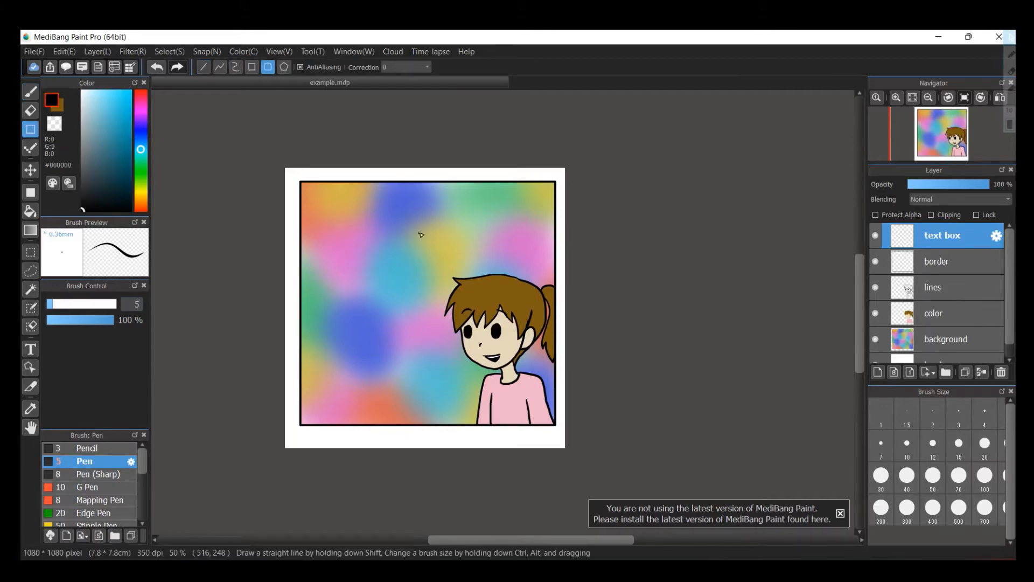
key("t")
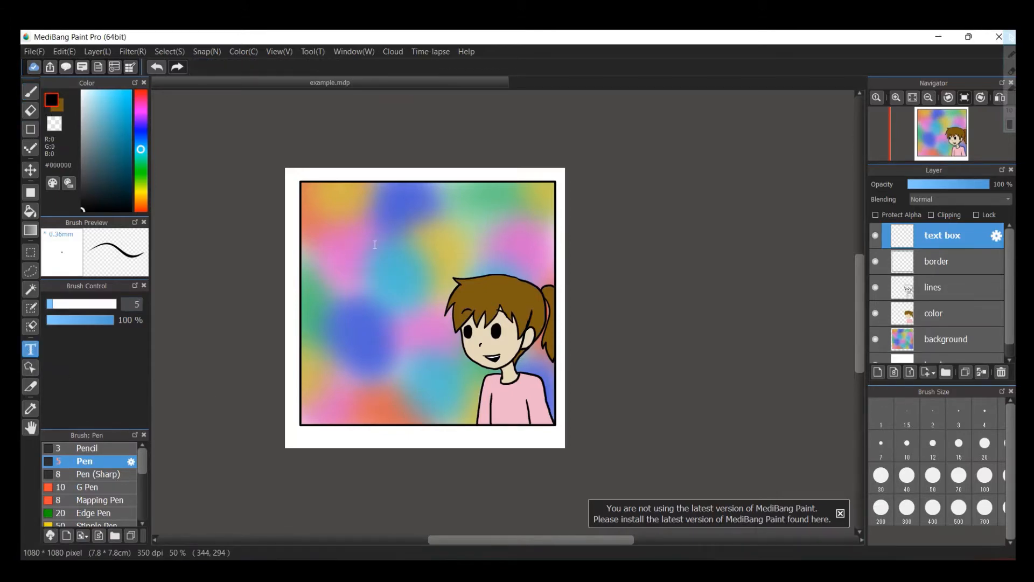
left_click(373, 240)
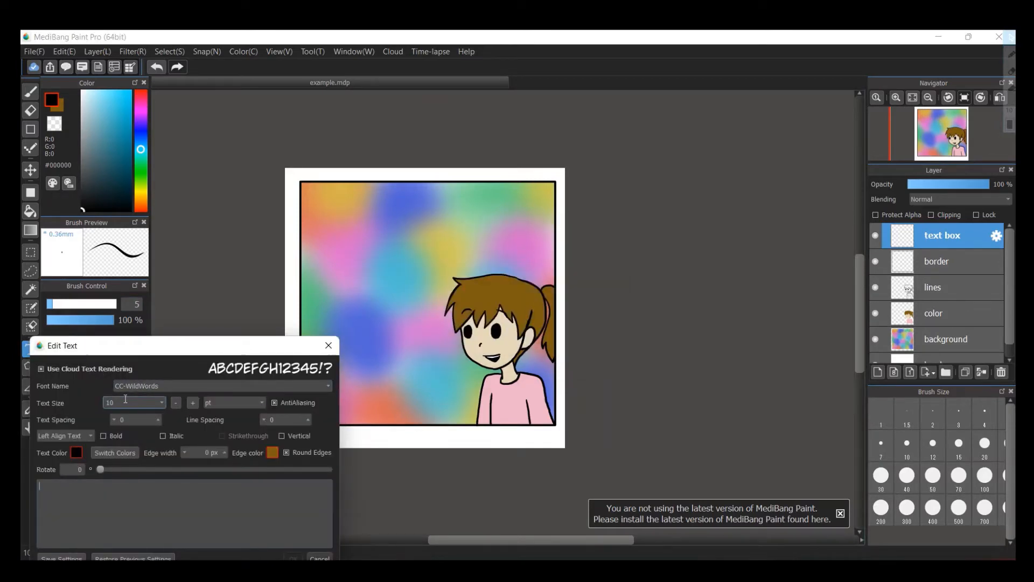
left_click(161, 402)
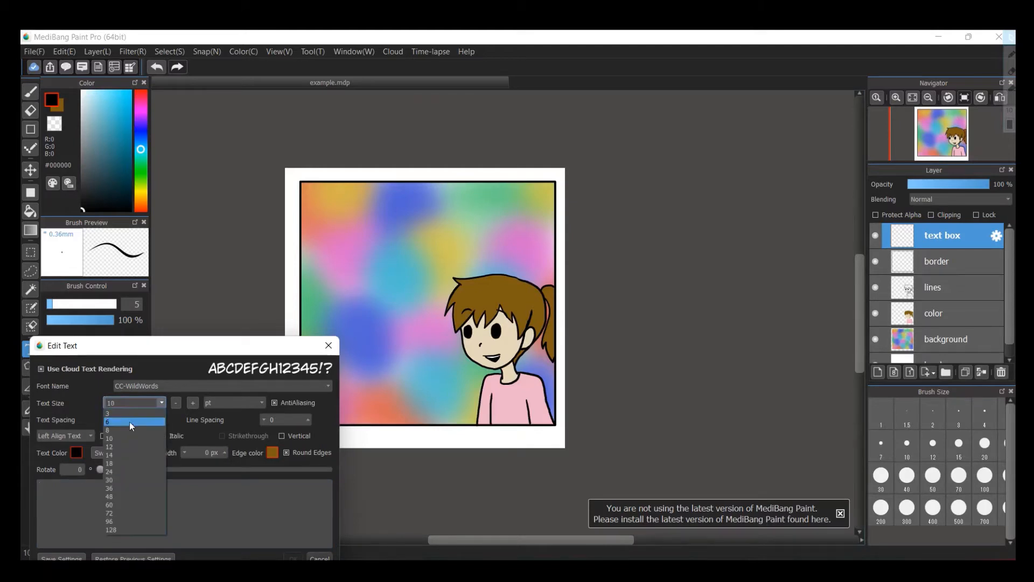
left_click(121, 427)
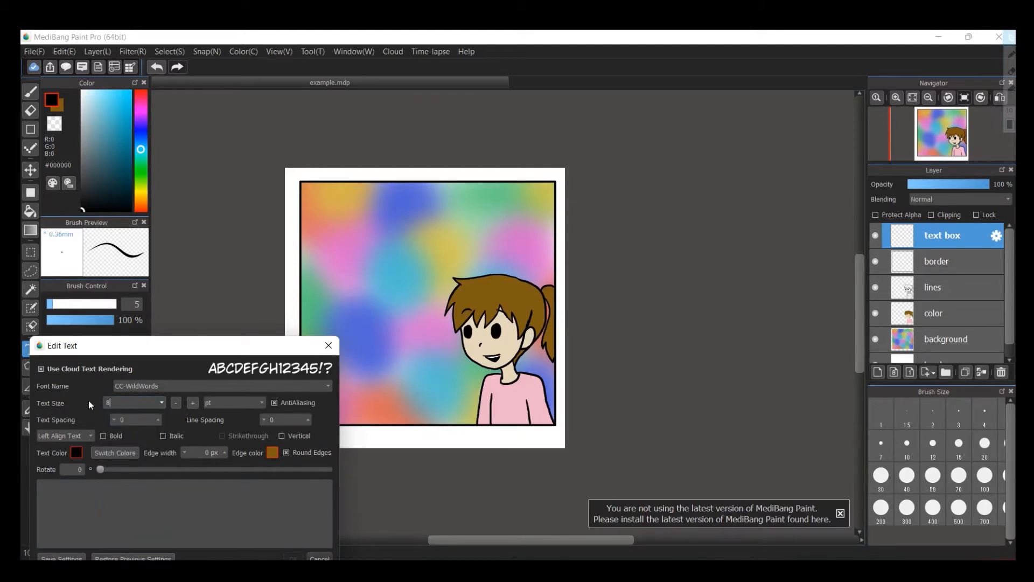
left_click(92, 437)
left_click(73, 455)
left_click(47, 499)
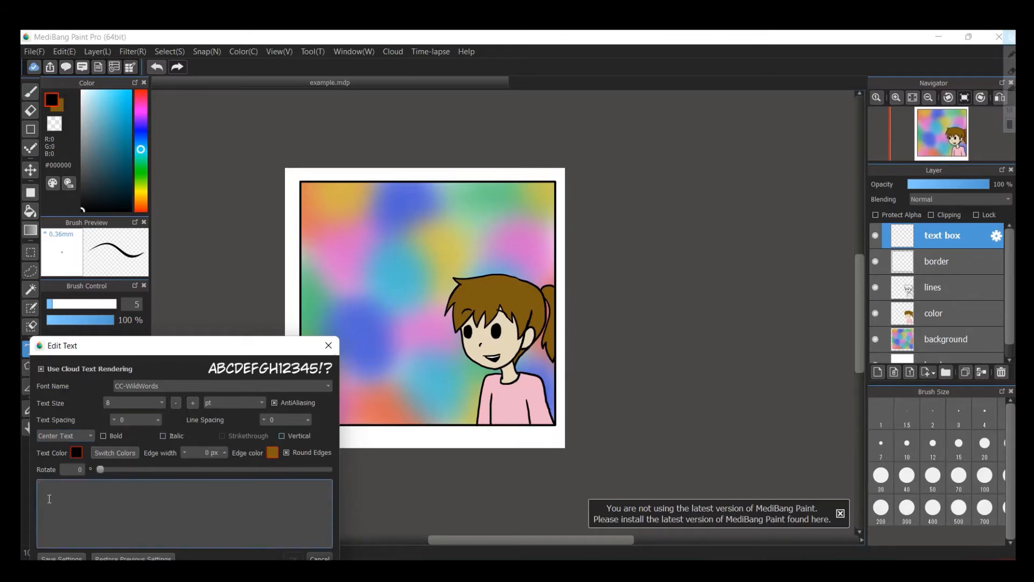
type("Hello!")
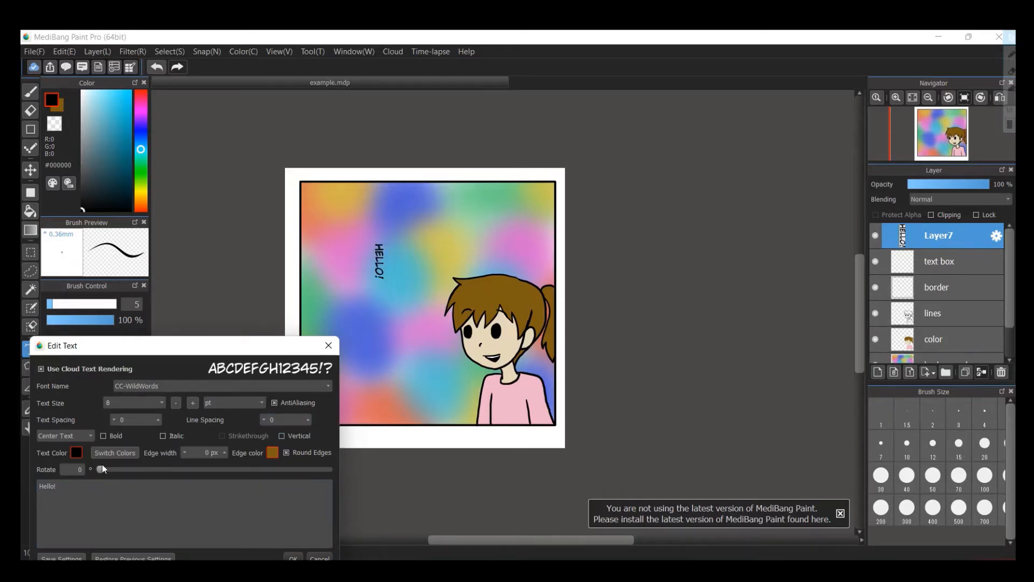
Try out rotation, bold and italic on the "Hello!" text, resetting each one
left_click_drag(102, 473, 165, 475)
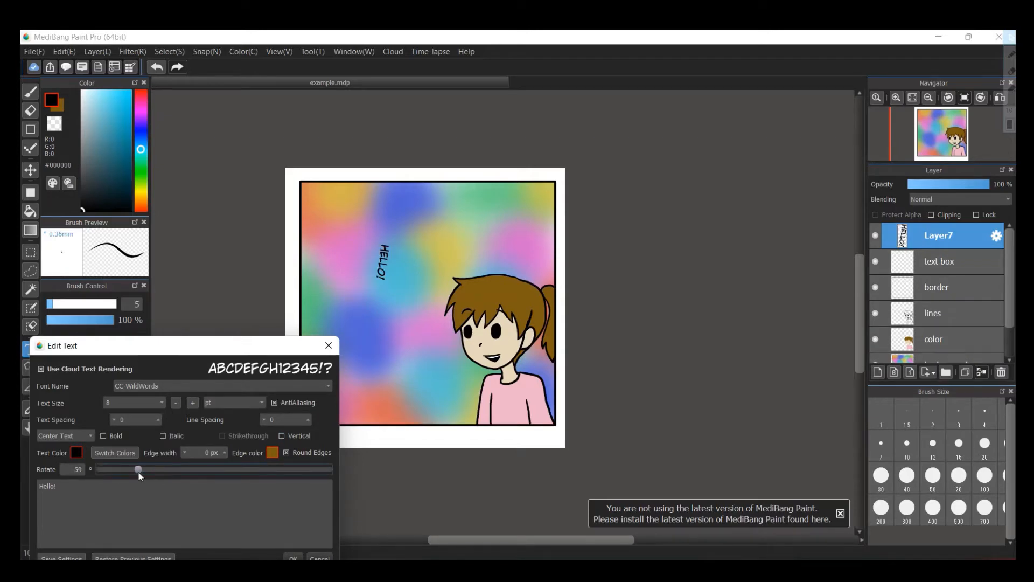
left_click_drag(138, 469, 99, 470)
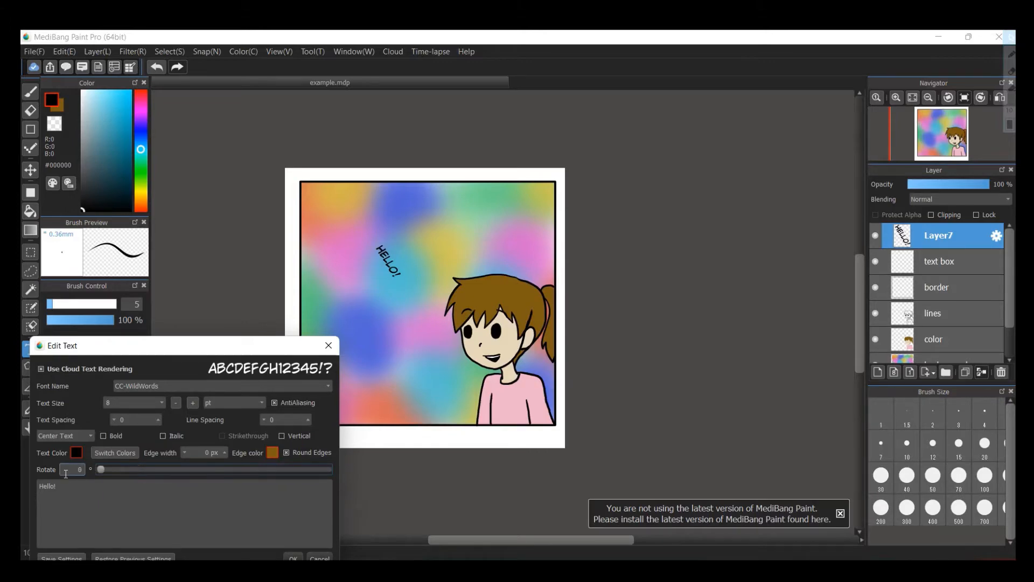
left_click(103, 436)
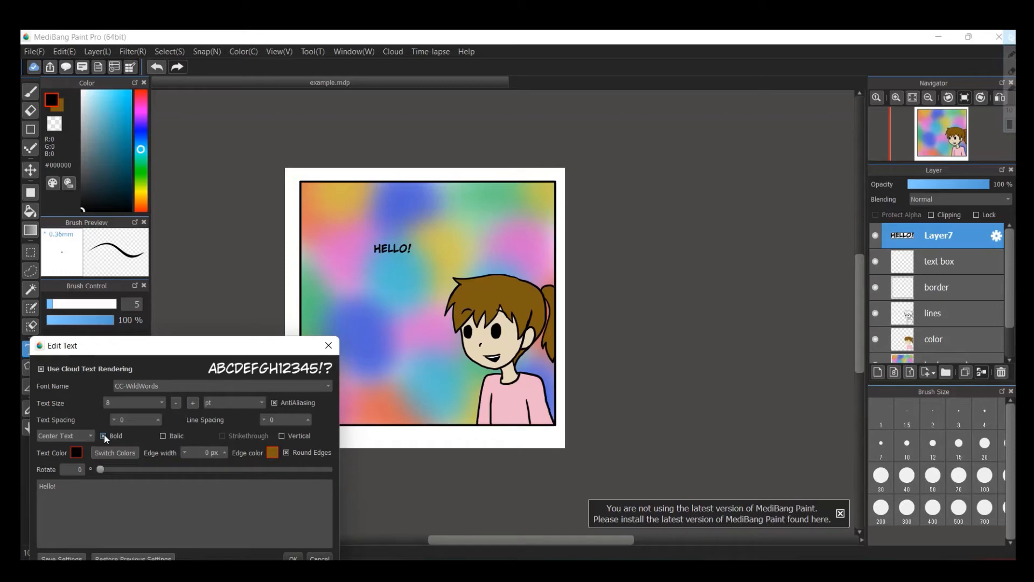
left_click(104, 436)
left_click(162, 437)
left_click(161, 437)
Add a second line reading "How are you!" below "Hello!" in the text
left_click(69, 487)
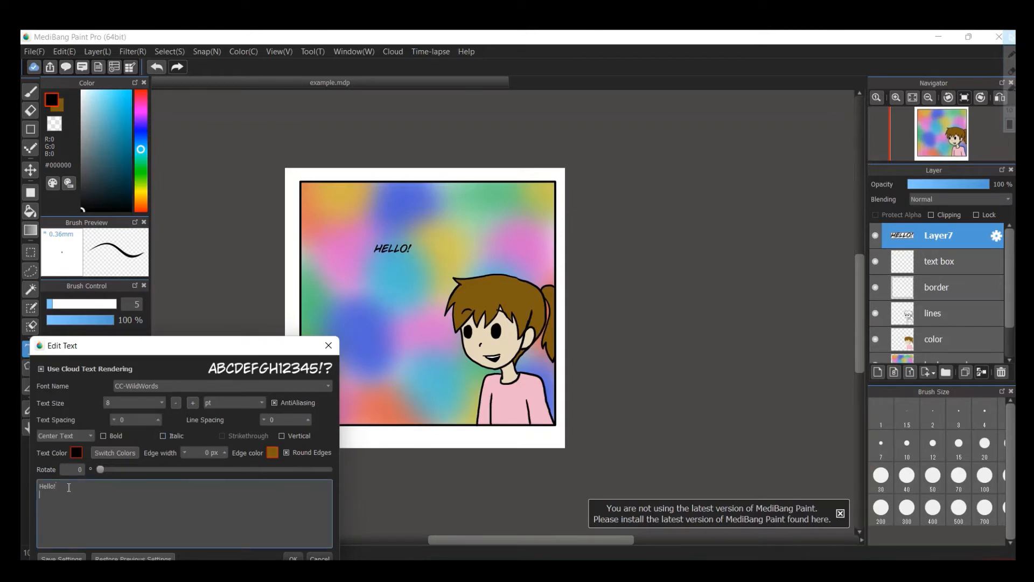
type("How are y")
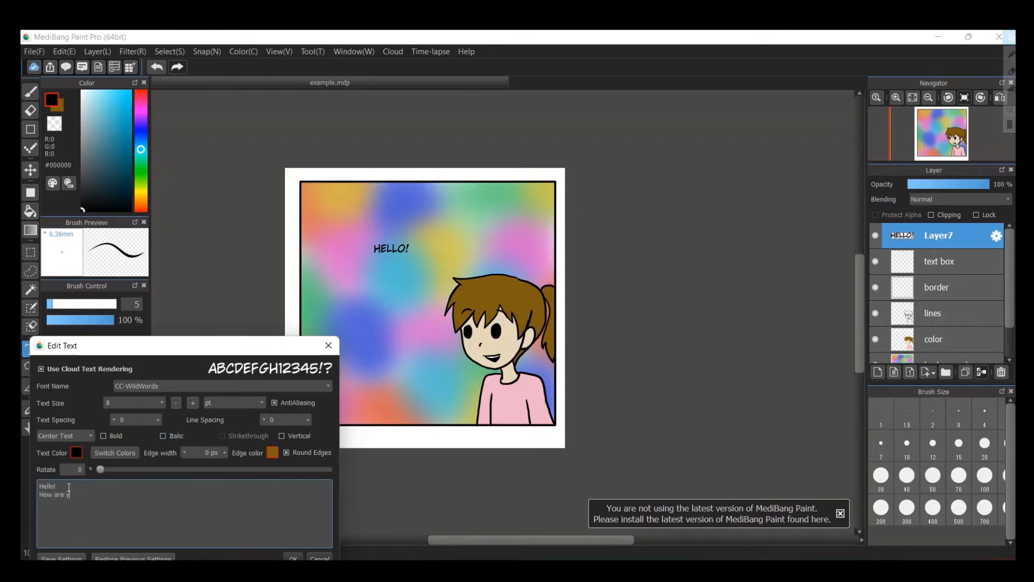
type("ou!")
Try left and right alignment on the two-line text, then return it to centered
left_click(79, 439)
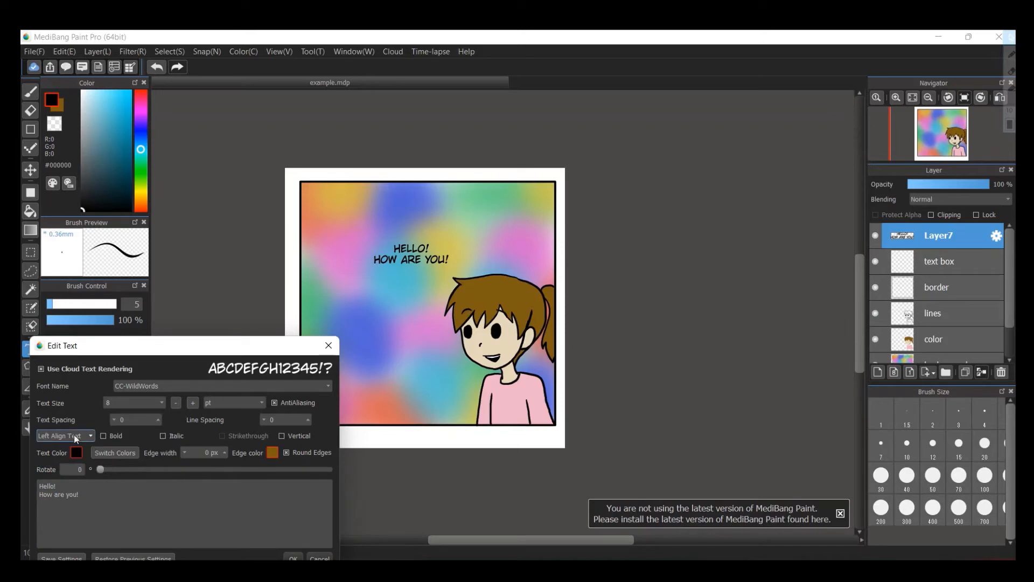
left_click(86, 435)
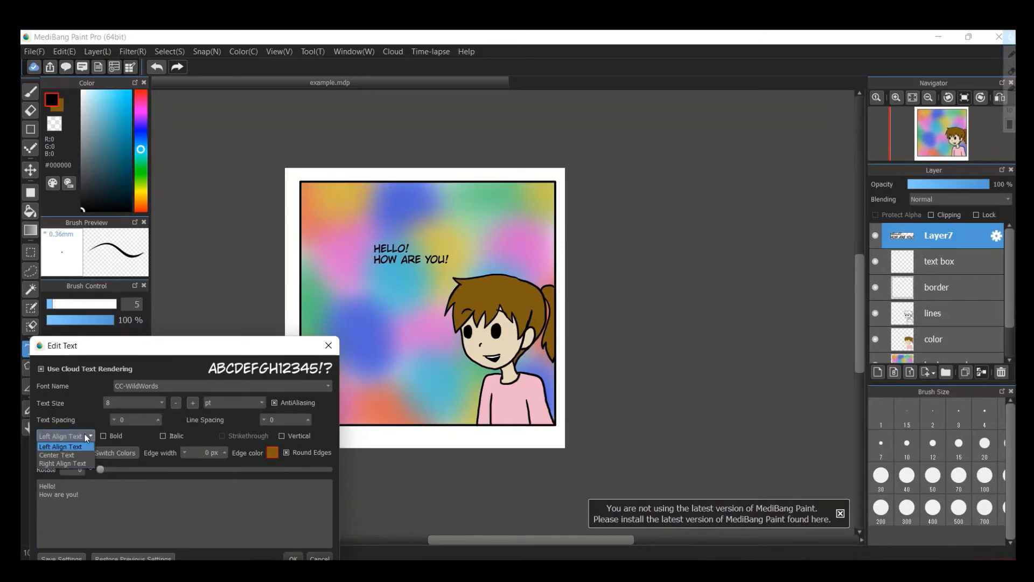
left_click(69, 459)
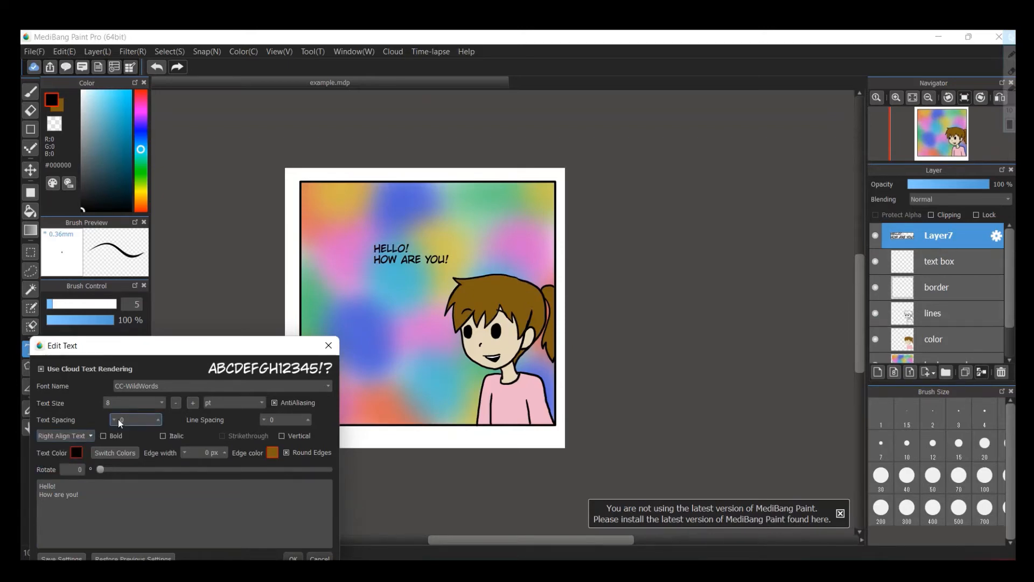
left_click(85, 439)
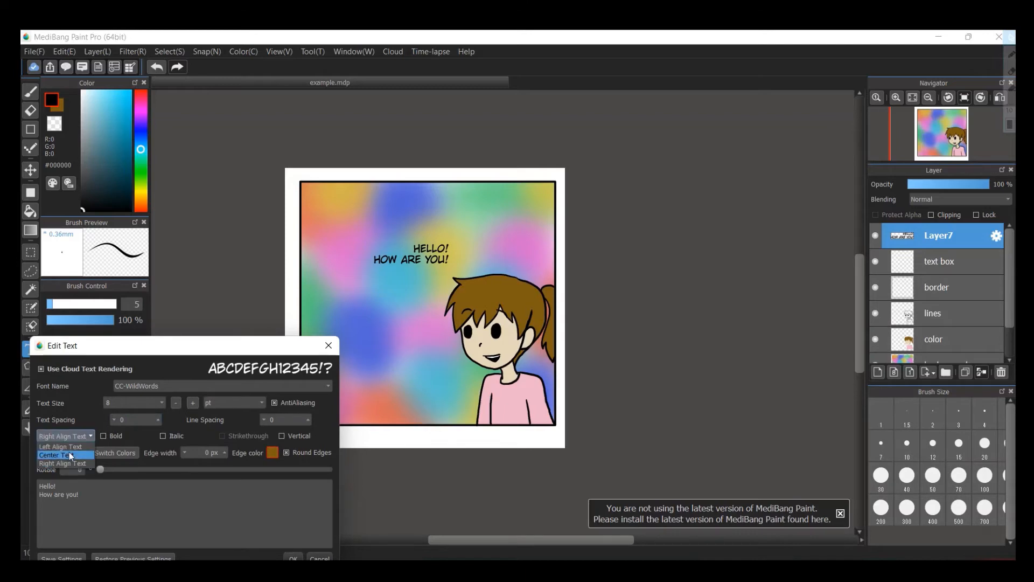
left_click(69, 451)
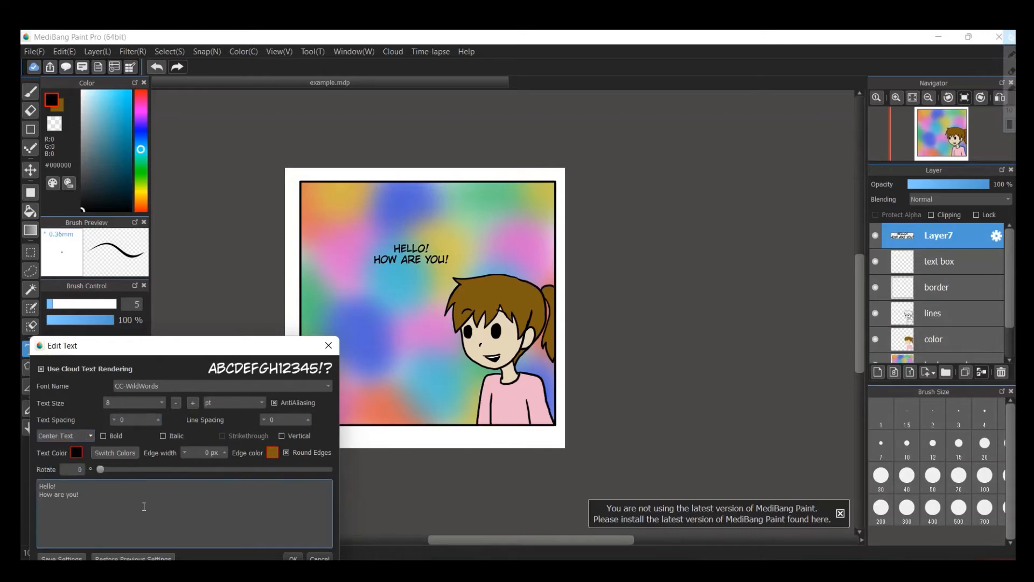
Set the text size to 10 pt and delete the "Hello!" line, leaving only "How are you!" in the text
left_click(161, 403)
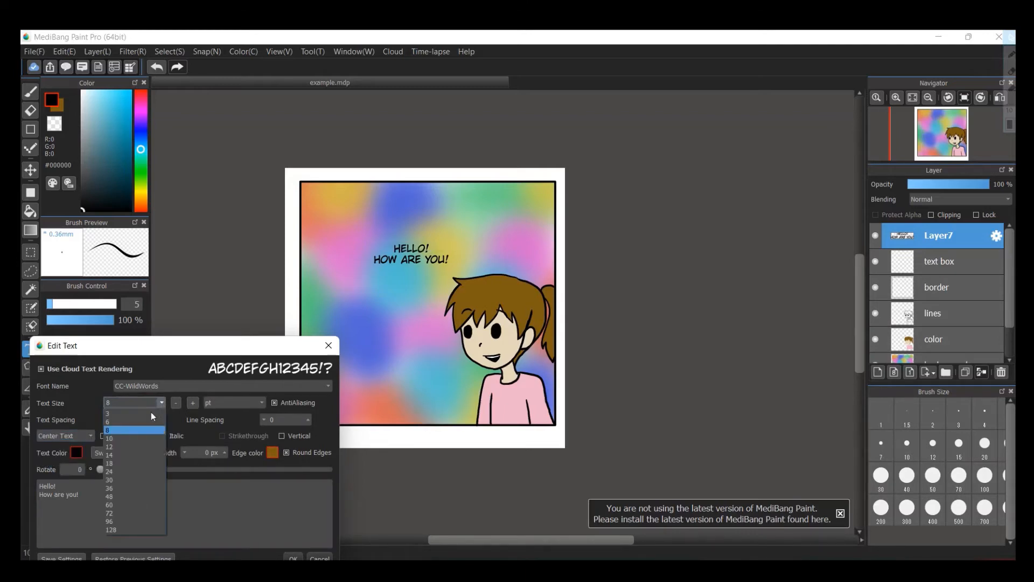
left_click(128, 435)
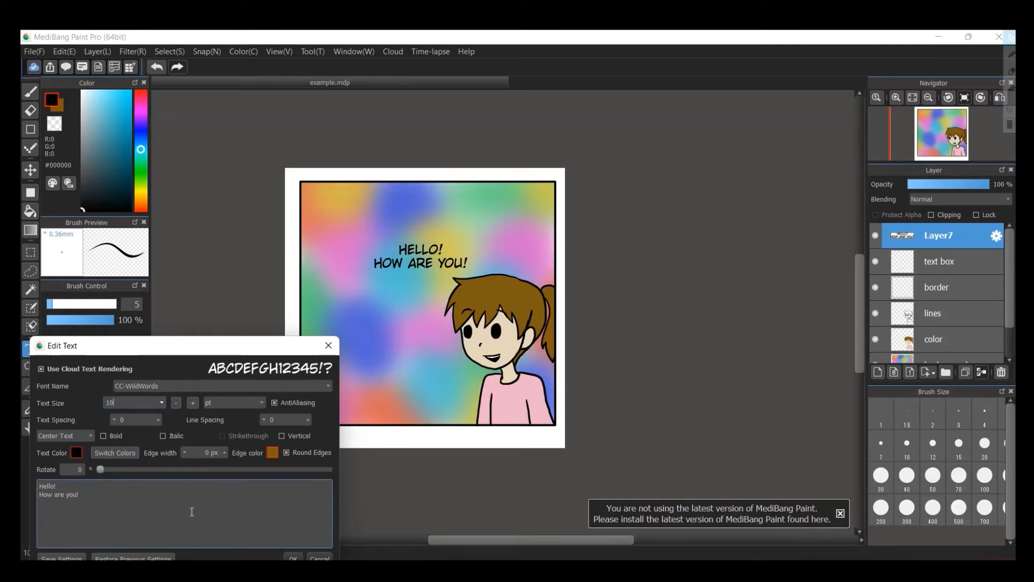
left_click(59, 486)
left_click_drag(59, 486, 39, 486)
key("BackSpace")
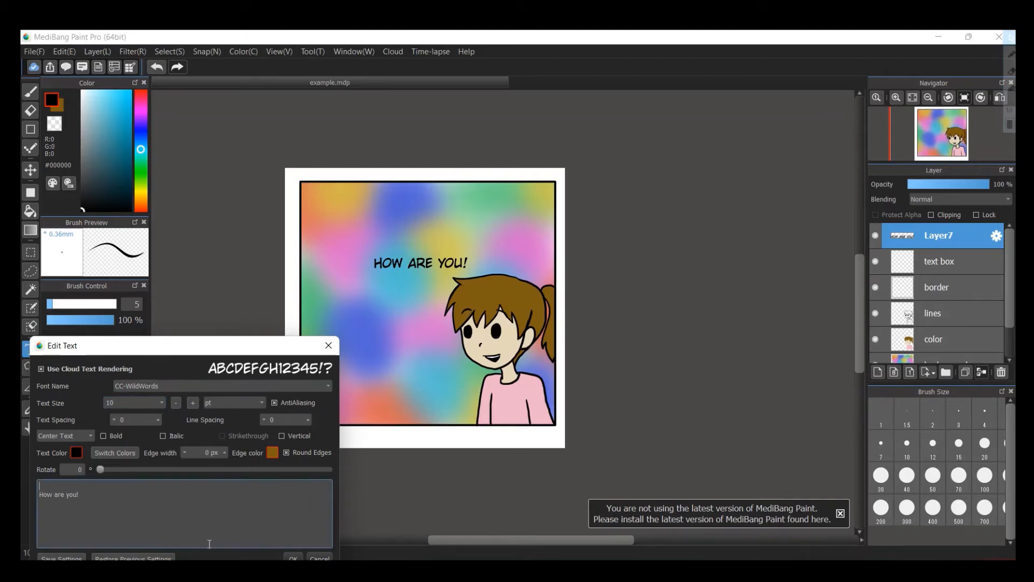
left_click(293, 558)
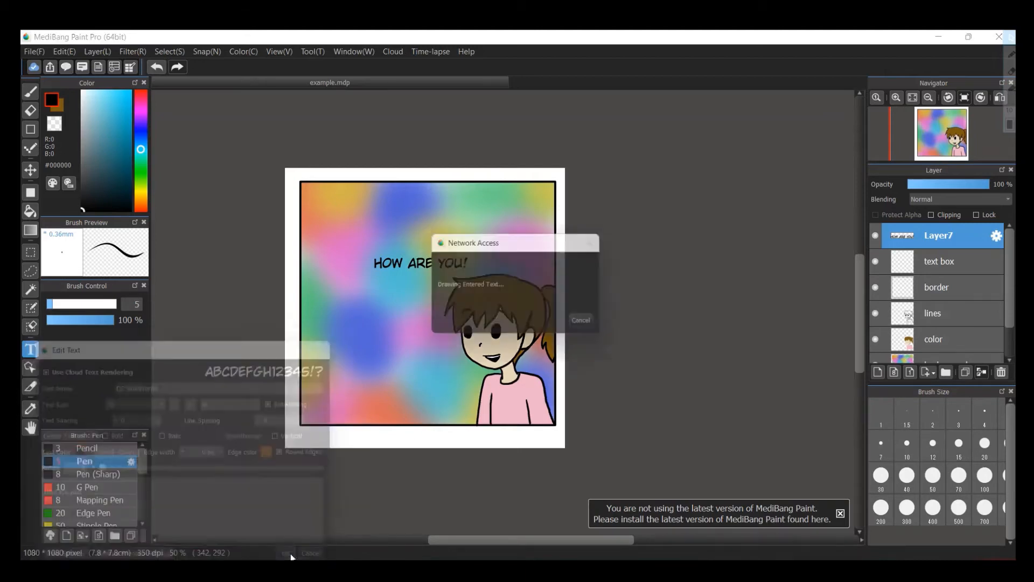
Add a separate italic text reading "Hello!" and move it centered just above "How are you!"
left_click(370, 211)
type("Hello!")
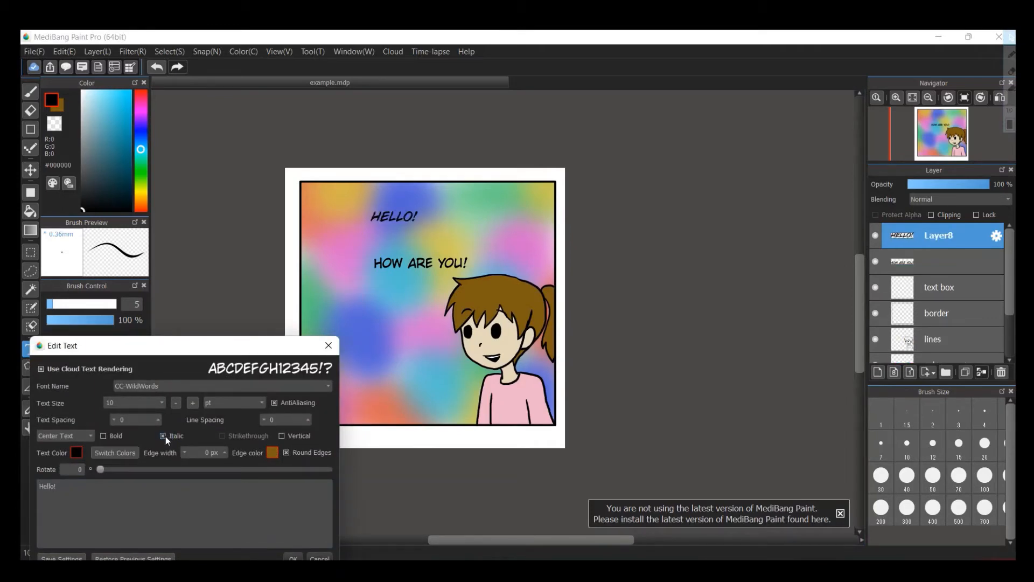
left_click(293, 559)
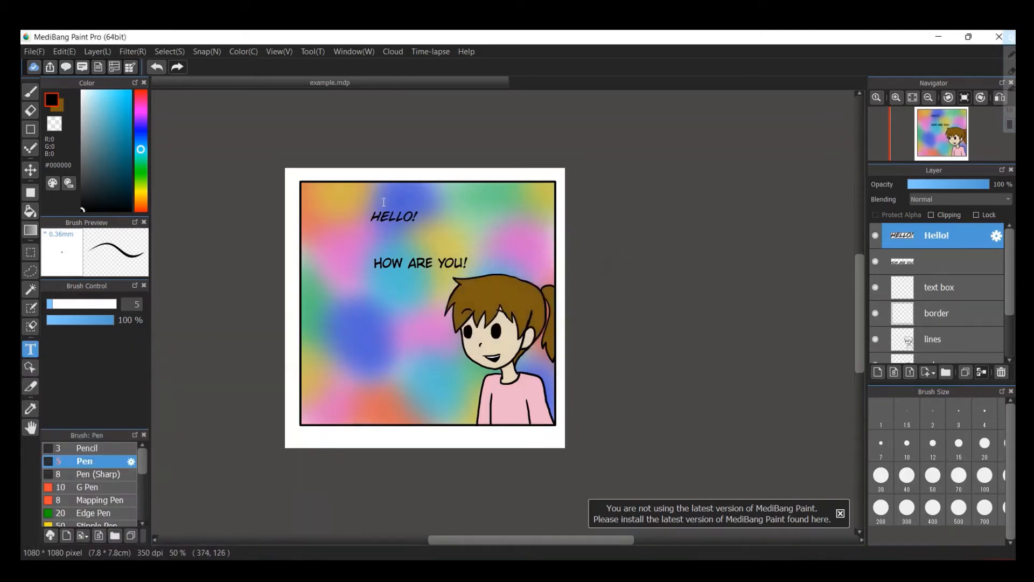
left_click_drag(388, 210, 421, 245)
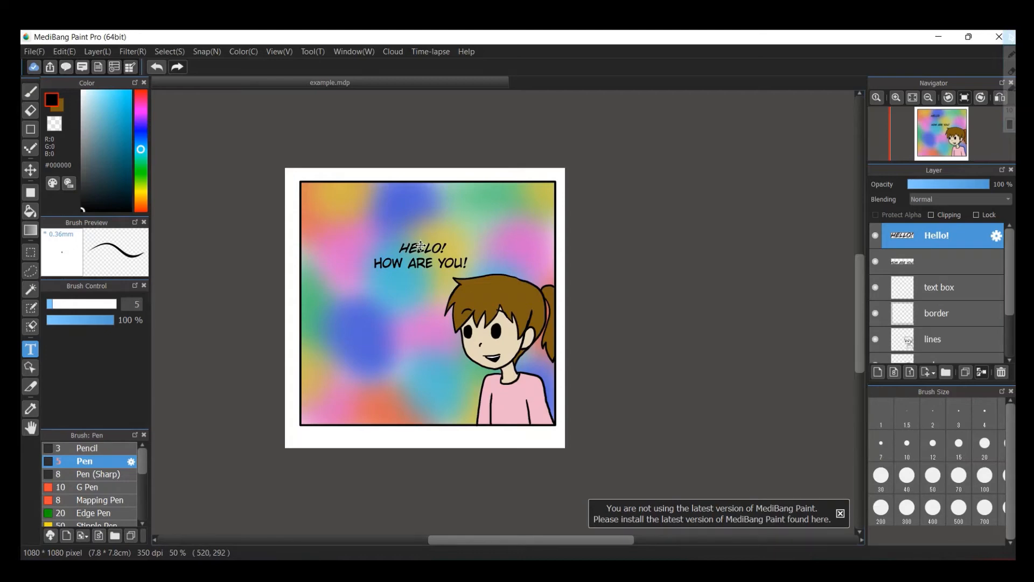
Draw an elliptical speech bubble outline around both lines of text on the text box layer, redoing it until it fits closely
left_click(970, 297)
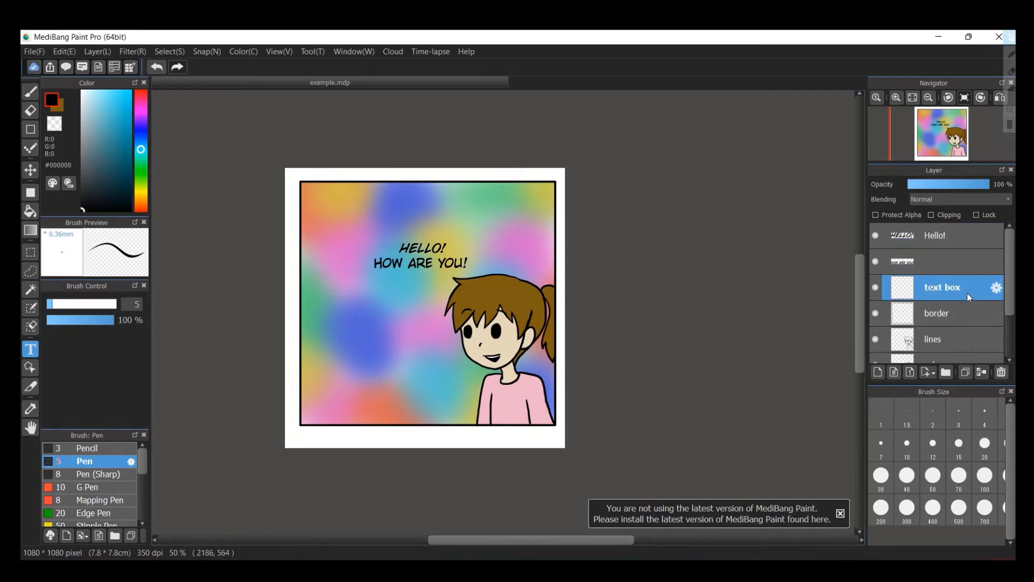
left_click(31, 129)
mouse_move(356, 223)
left_mouse_down()
mouse_move(486, 275)
mouse_move(491, 291)
left_mouse_up()
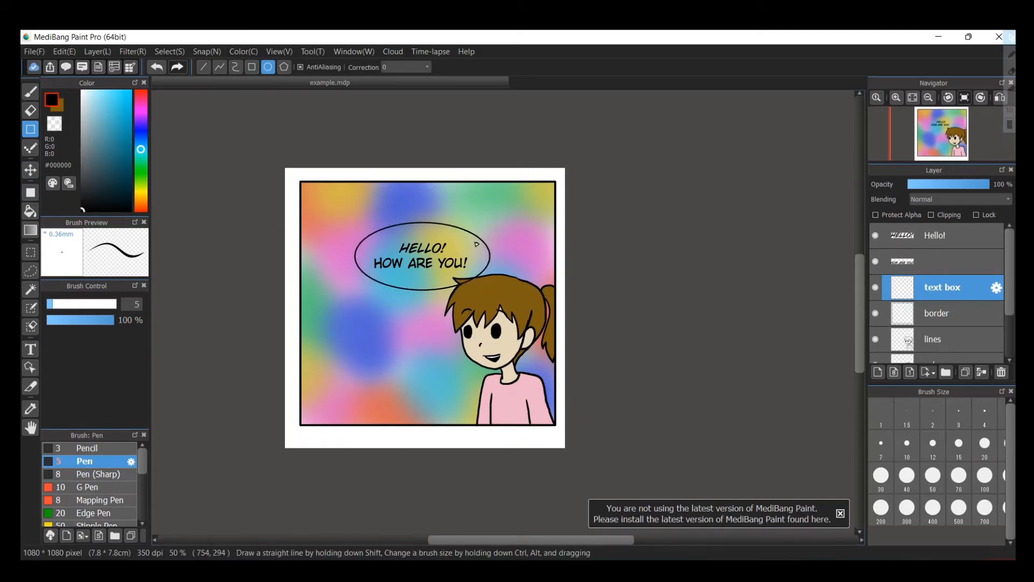
key("ctrl+z")
key("ctrl+y")
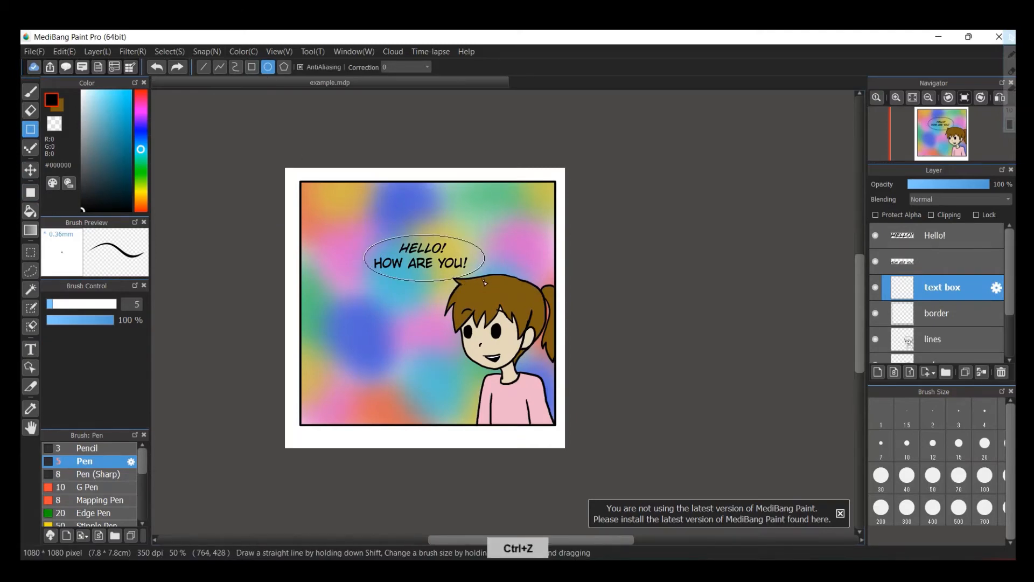
key("ctrl+z")
left_click_drag(323, 194, 523, 327)
key("ctrl+z")
left_click_drag(355, 227, 489, 291)
Hide the two text layers and the border, lines, color and background layers, leaving the text box layer visible
left_click(37, 91)
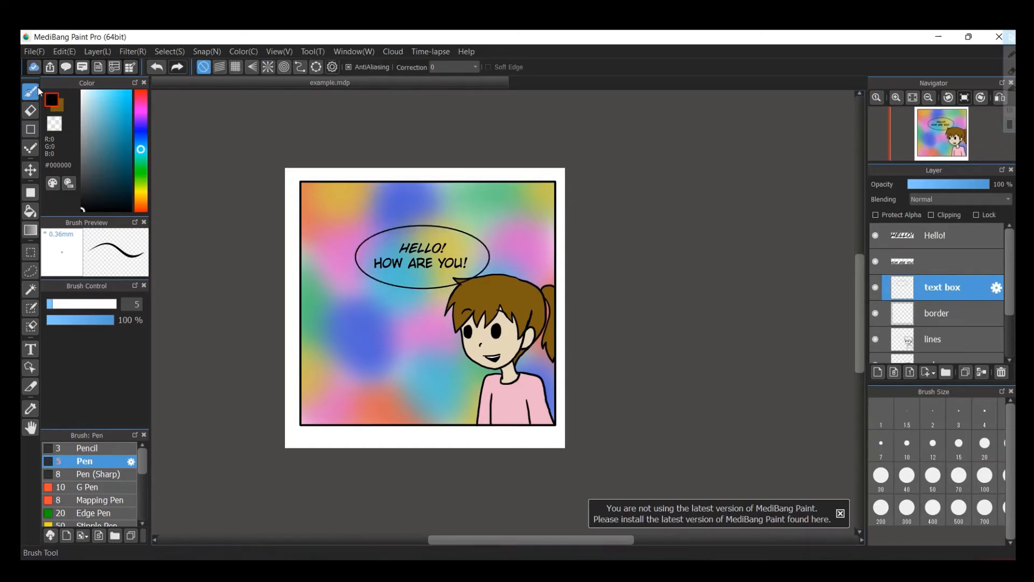
left_click(876, 235)
left_click(875, 261)
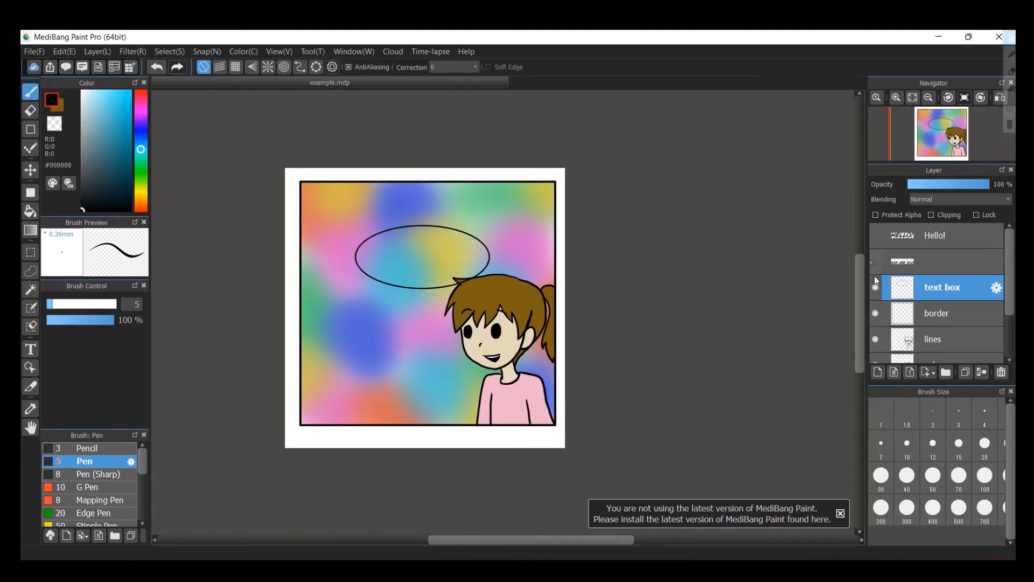
scroll(1007, 303, "down", 2)
left_click(876, 276)
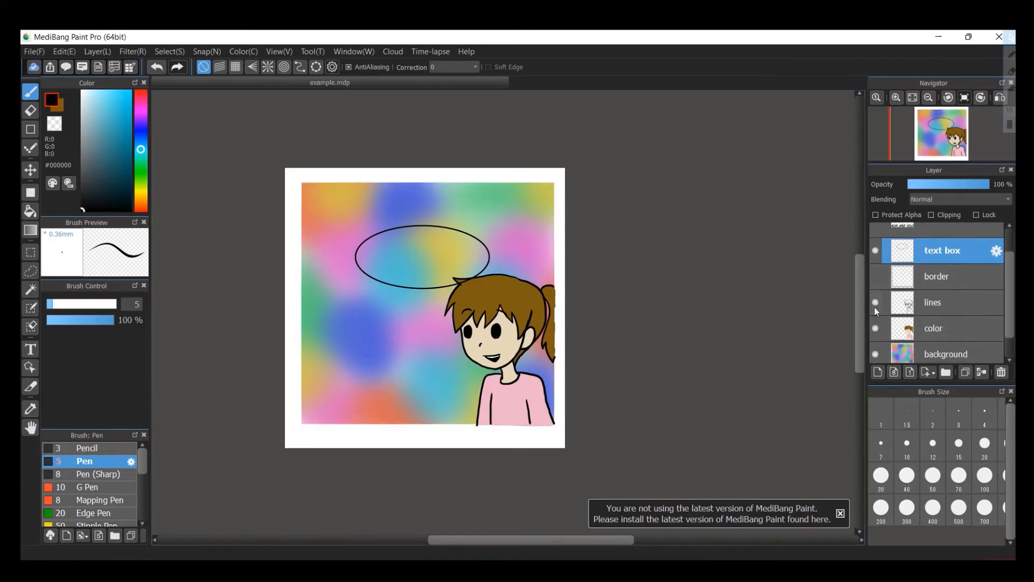
left_click(875, 302)
left_click(876, 328)
left_click(876, 354)
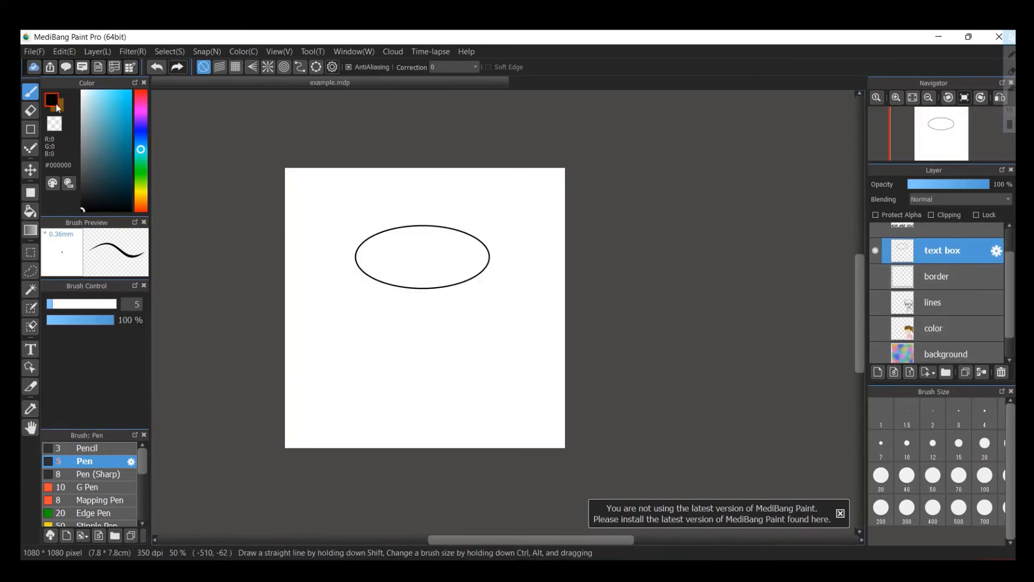
Fill the inside of the elliptical bubble with white (#FFFFFF) on the text box layer
key("x")
left_click_drag(104, 127, 44, 76)
left_click(30, 211)
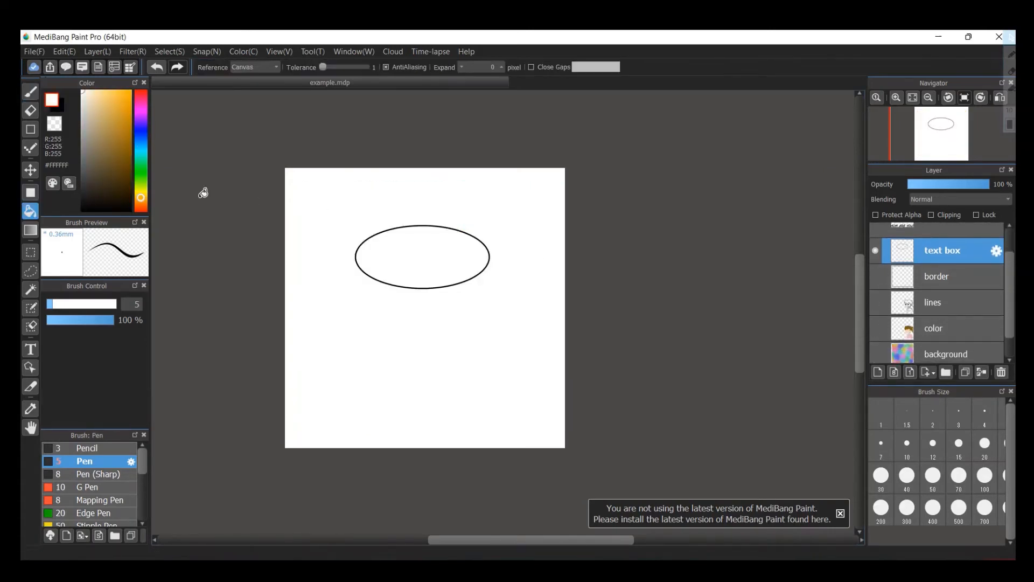
key("b")
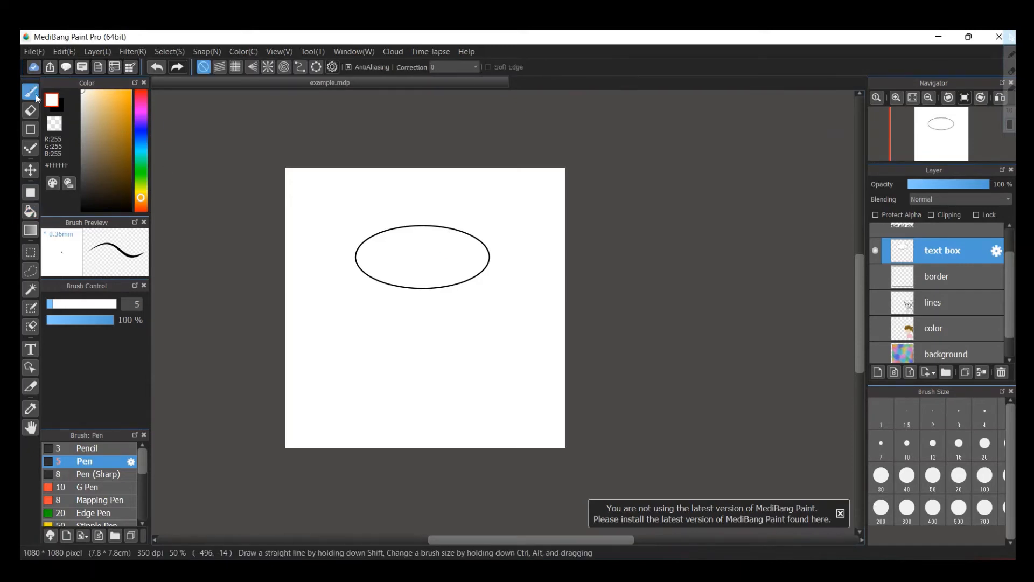
Show the background, color, lines, border and both text layers again
left_click(875, 354)
left_click(876, 328)
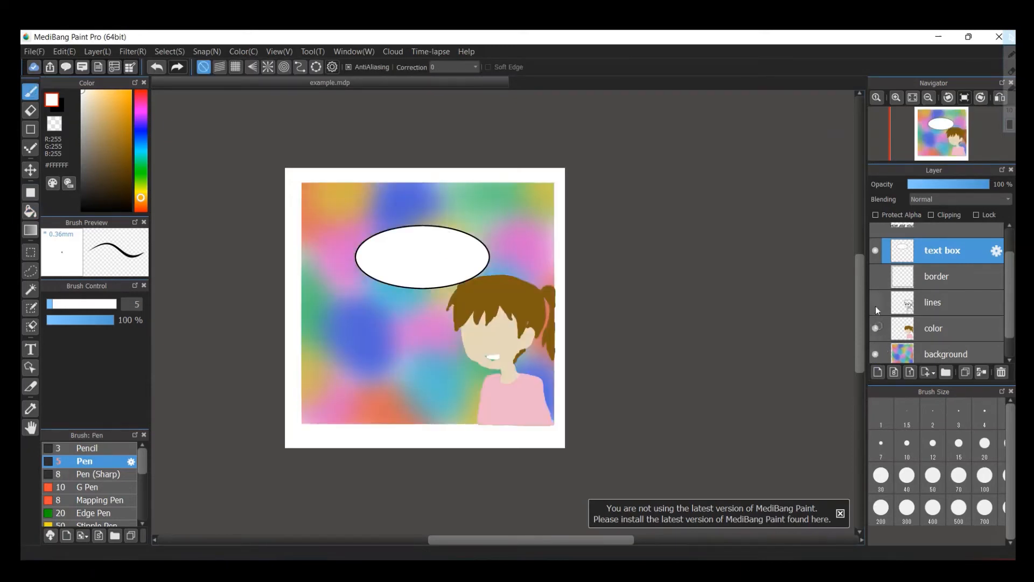
left_click(875, 303)
left_click(876, 276)
left_click_drag(1011, 293, 1012, 269)
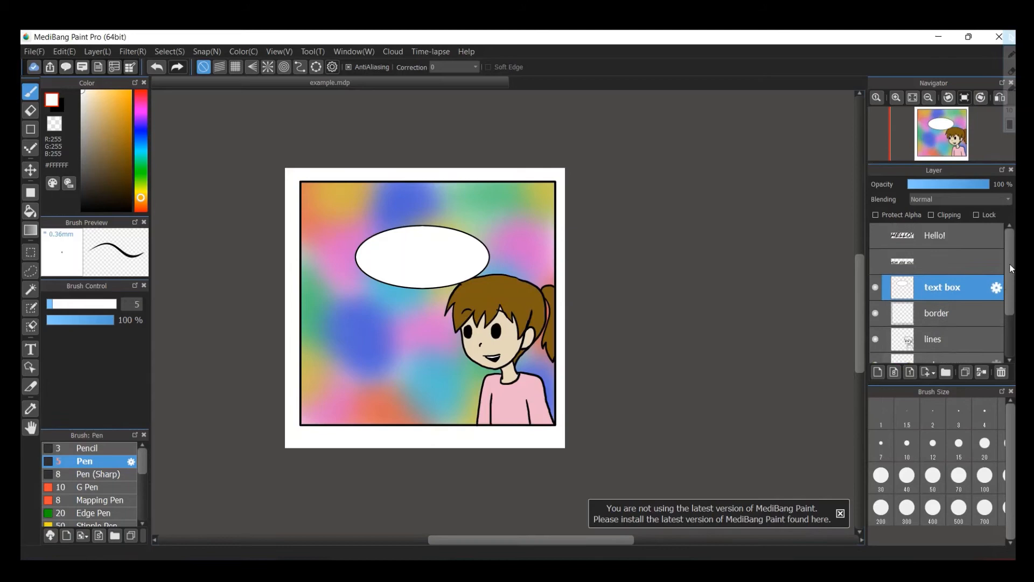
left_click(876, 261)
left_click(876, 236)
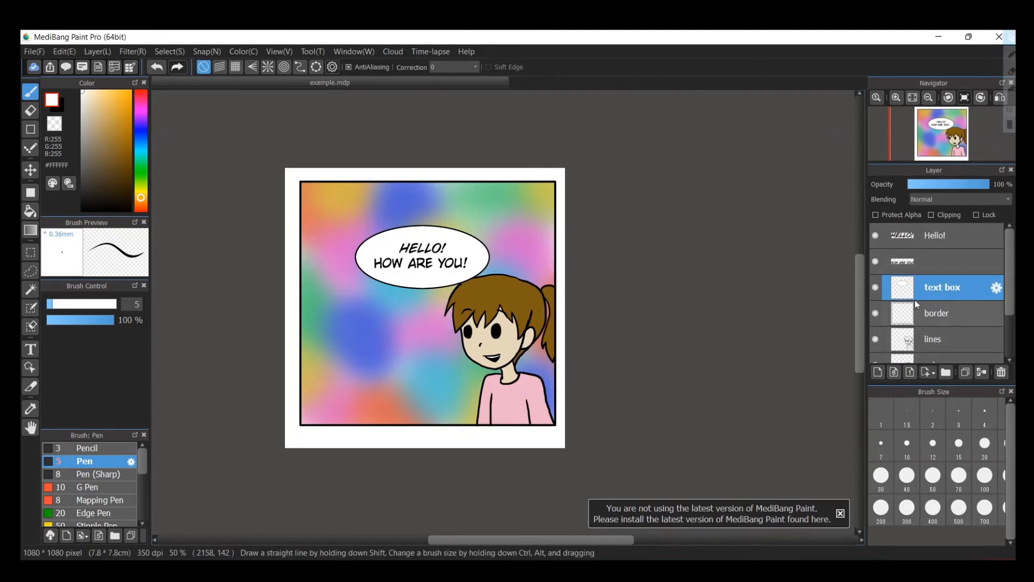
Draw a black pointed tail from the bubble's lower edge toward the girl and paint over the outline across its opening in white
left_click(58, 105)
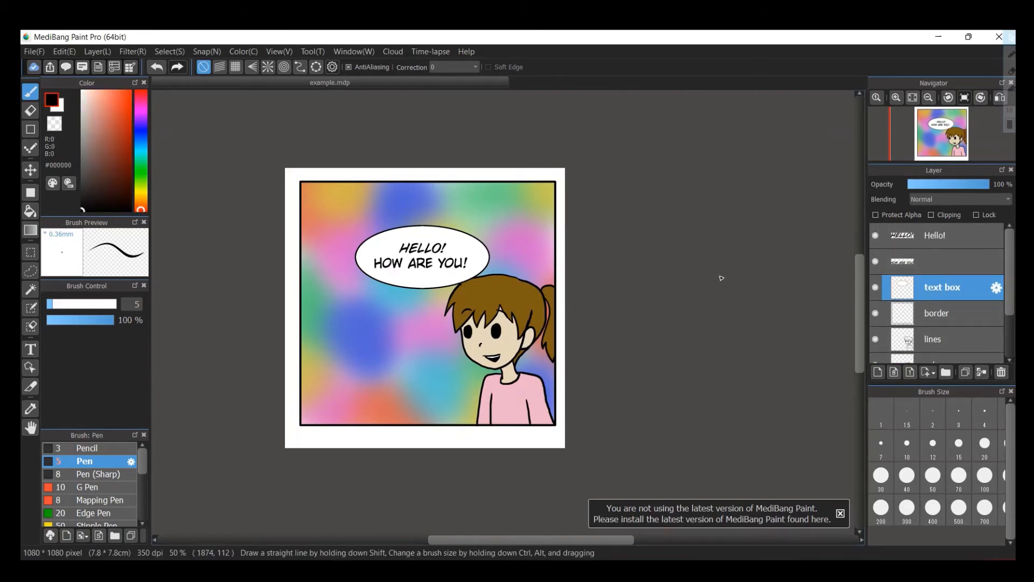
scroll(721, 278, "up", 4)
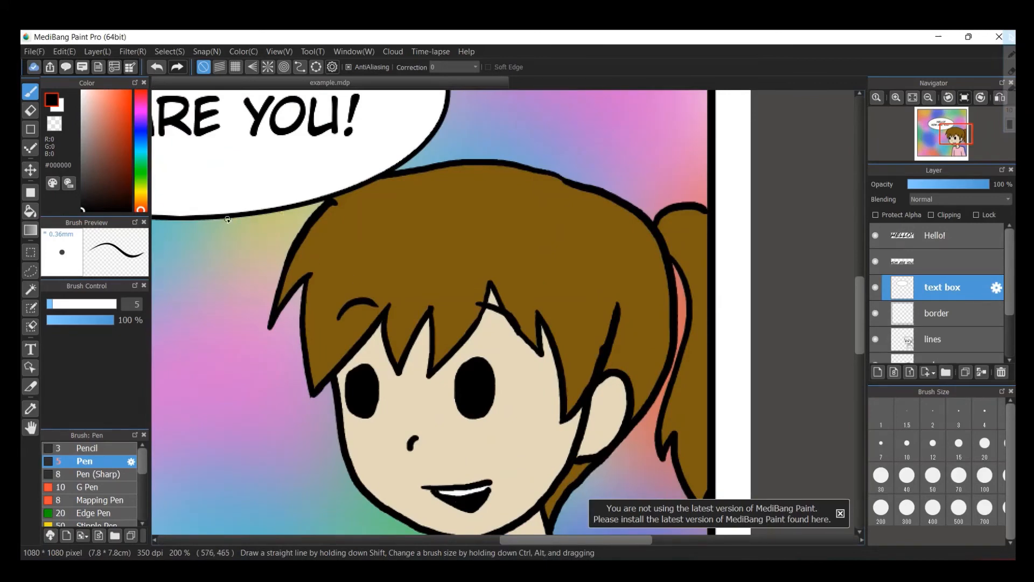
mouse_move(228, 220)
left_mouse_down()
mouse_move(276, 293)
mouse_move(273, 216)
left_mouse_up()
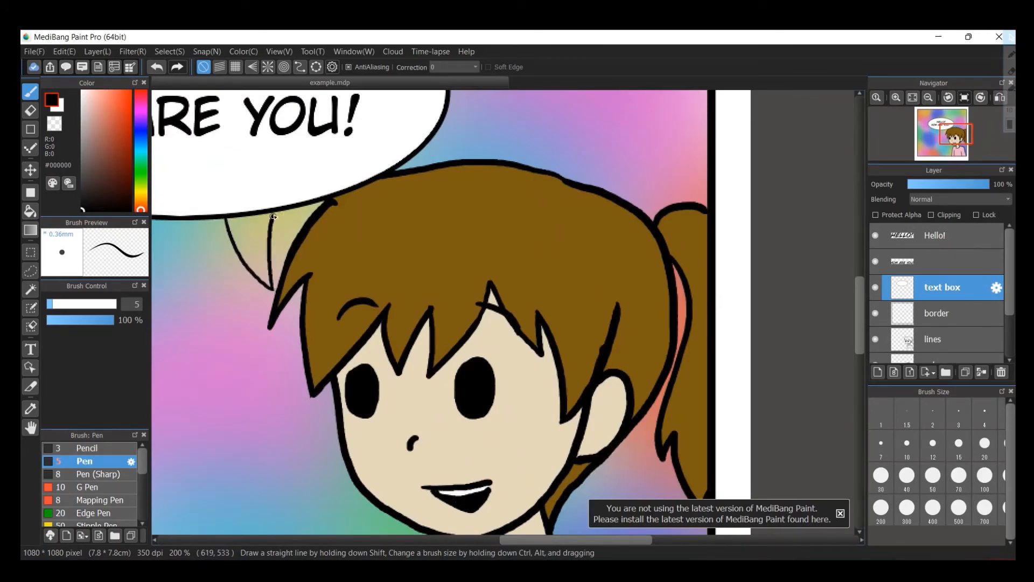
left_click(58, 105)
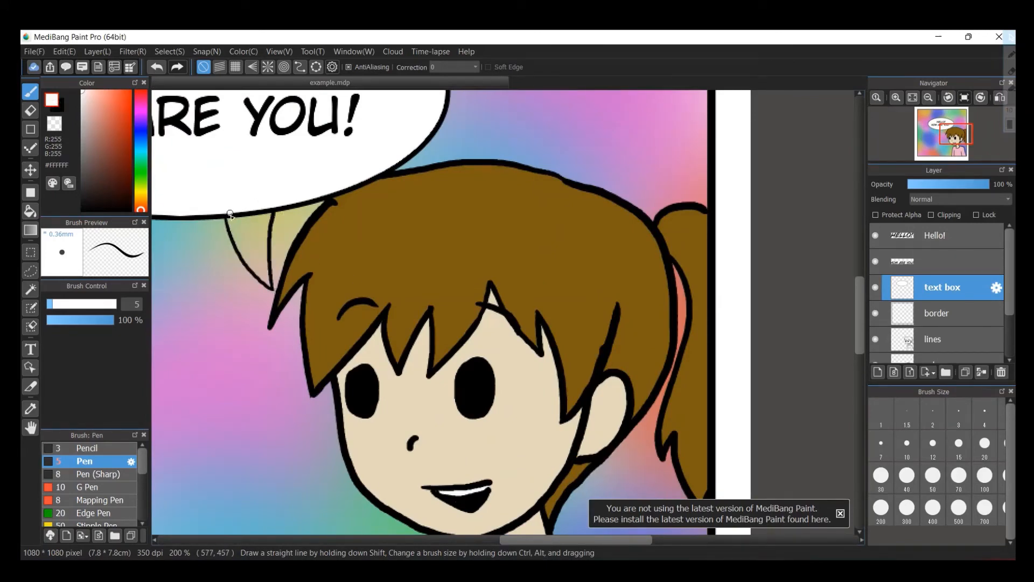
left_click_drag(231, 209, 263, 213)
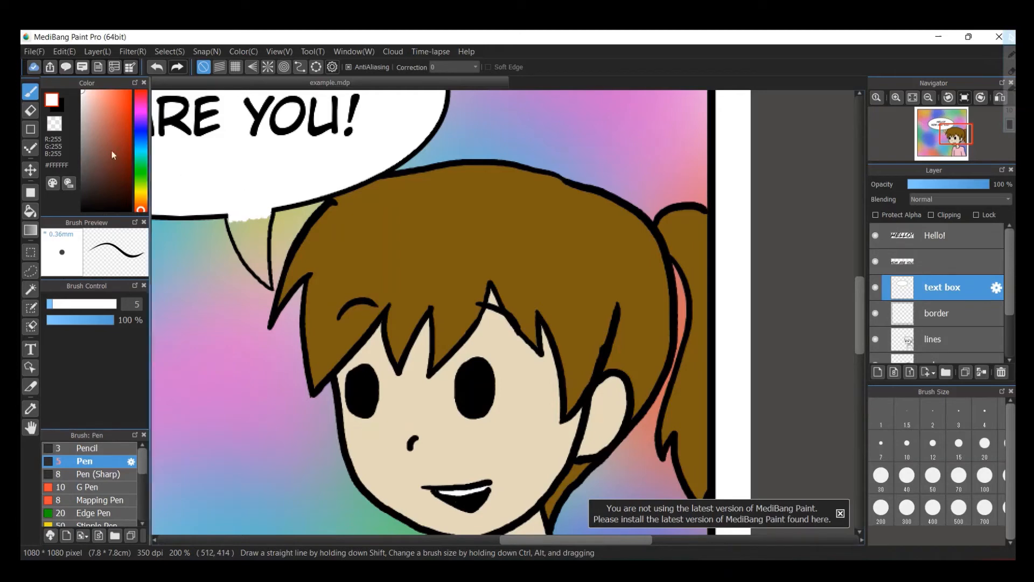
Fill the bubble's tail with white, hiding the background layer for the fill and showing it again
left_click(30, 210)
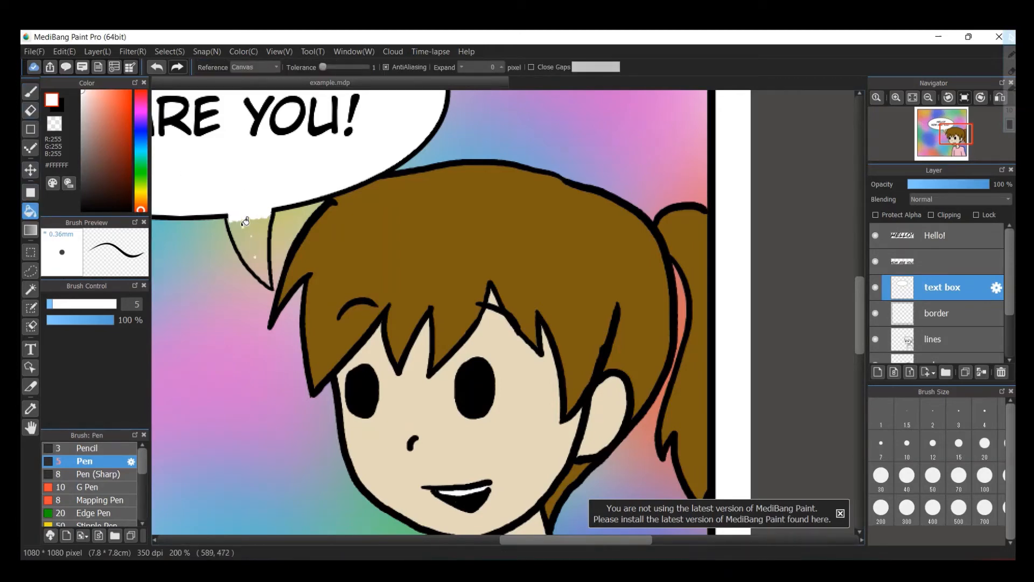
key("ctrl+z")
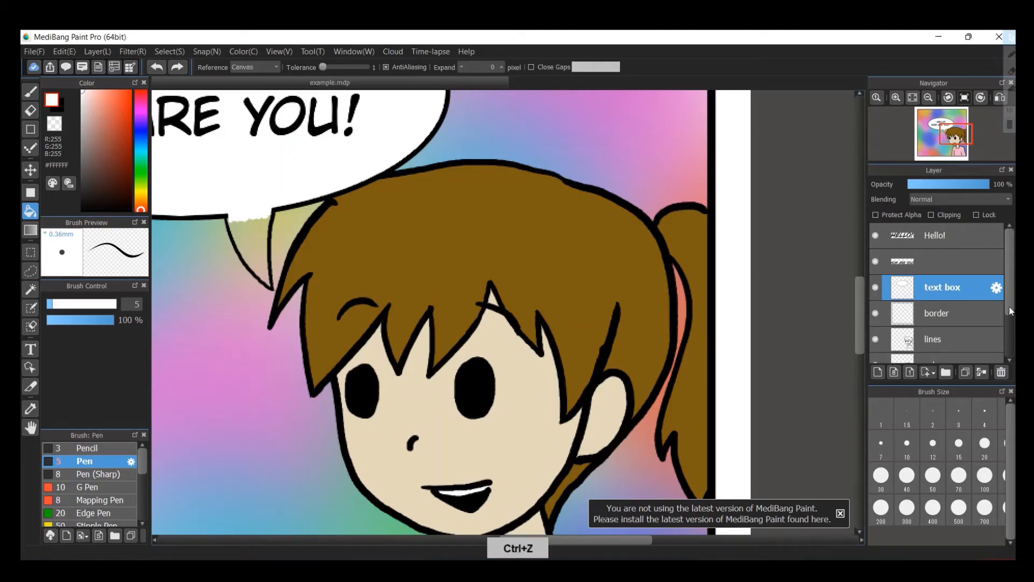
scroll(1011, 311, "down", 3)
left_click(876, 324)
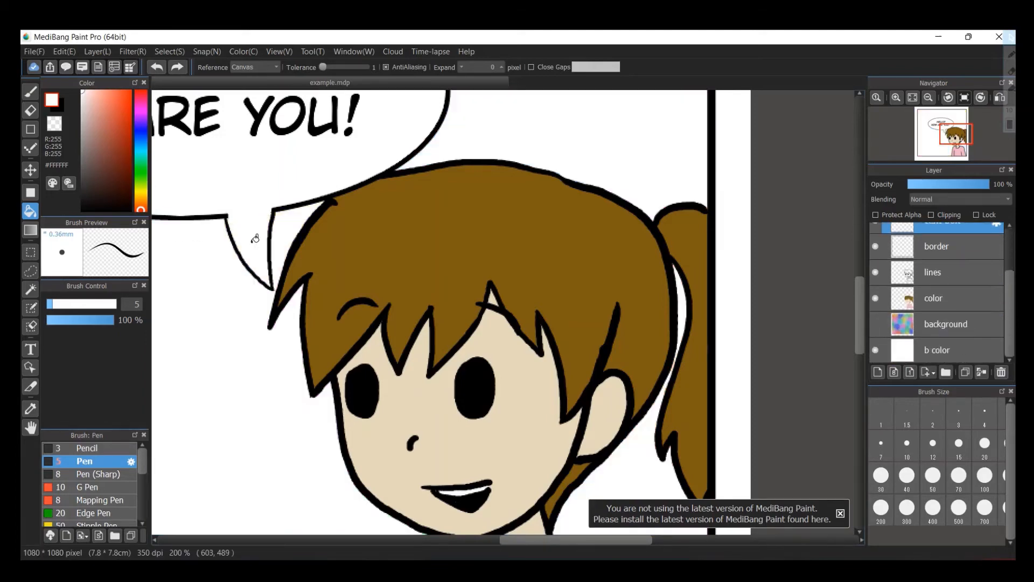
key("b")
left_click(876, 323)
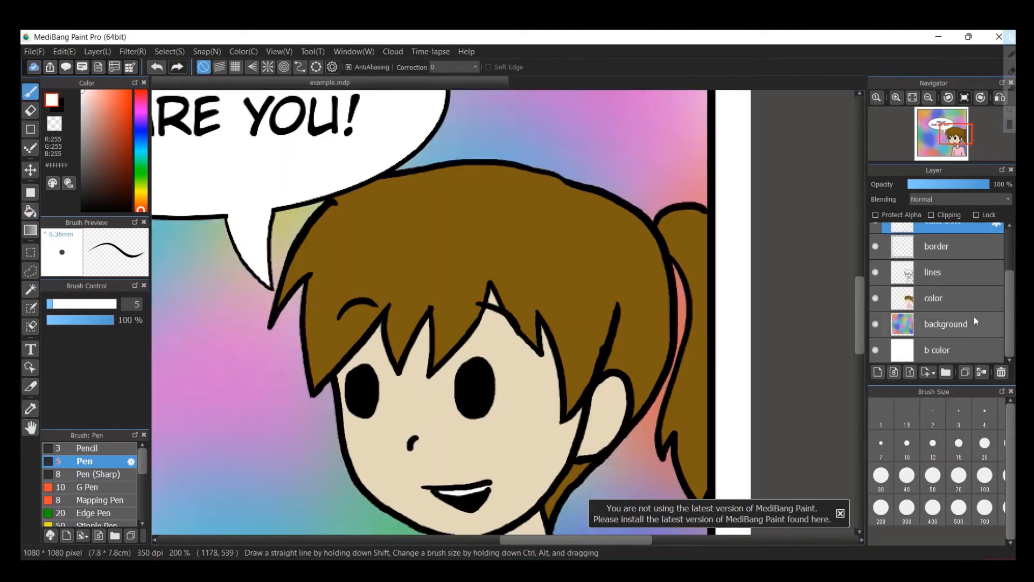
left_click_drag(1010, 317, 1013, 274)
key("ctrl+minus")
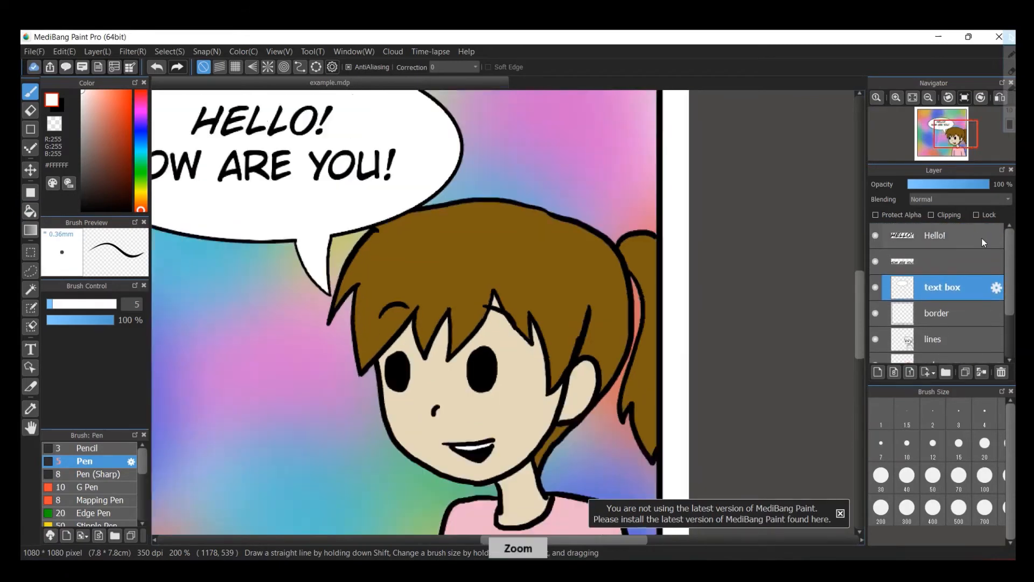
key("ctrl+minus")
key("ctrl+minus")
key("ctrl+minus")
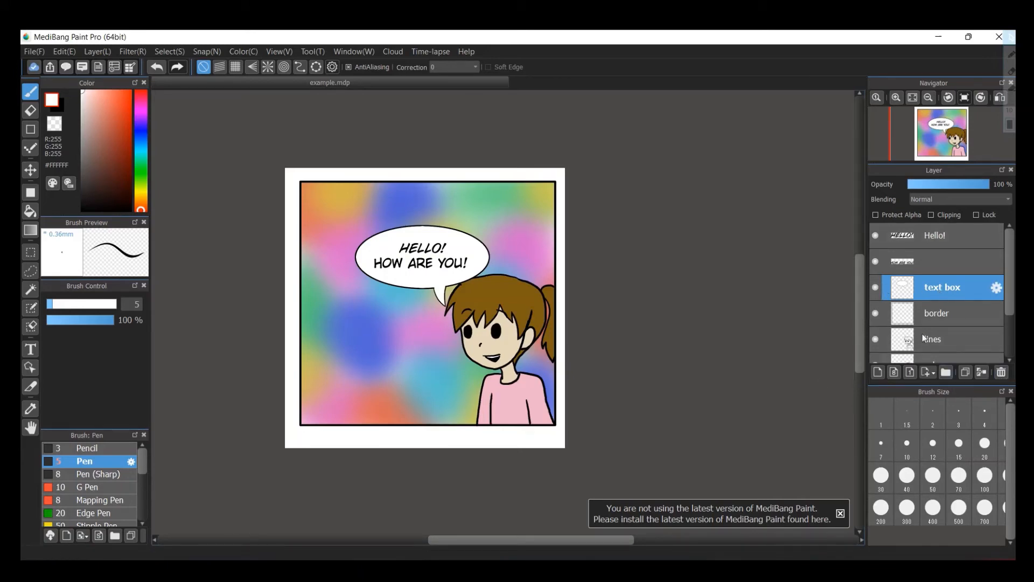
Hide the text box layer and add a new layer above it named "text box 2"
left_click(876, 288)
left_click(879, 372)
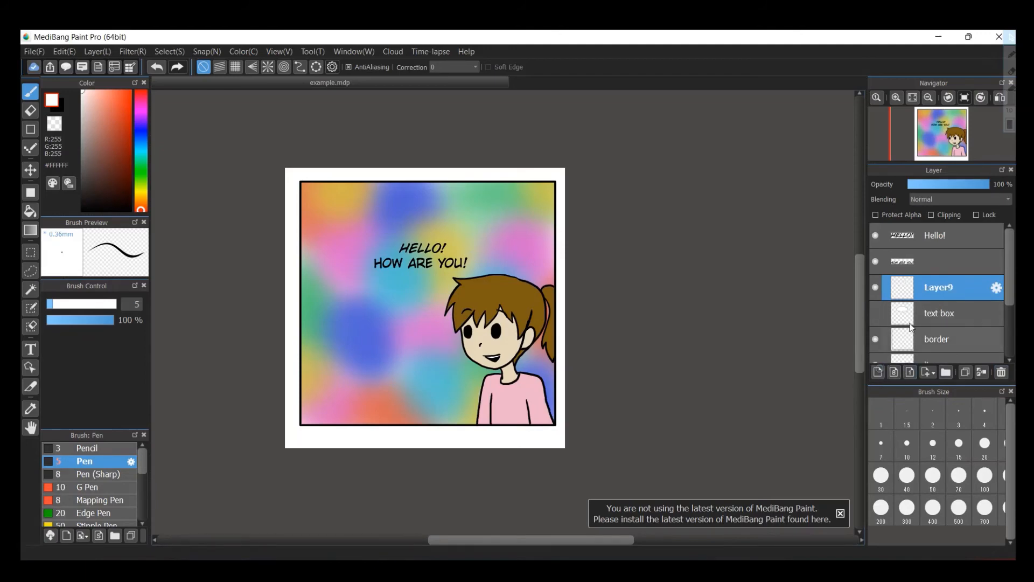
double_click(936, 286)
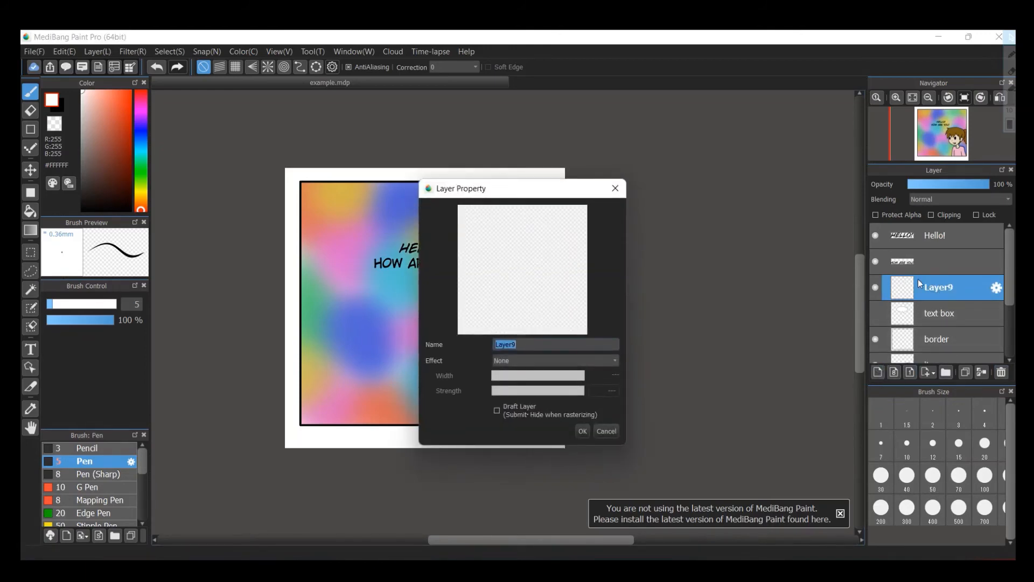
type("text box 2")
key("Return")
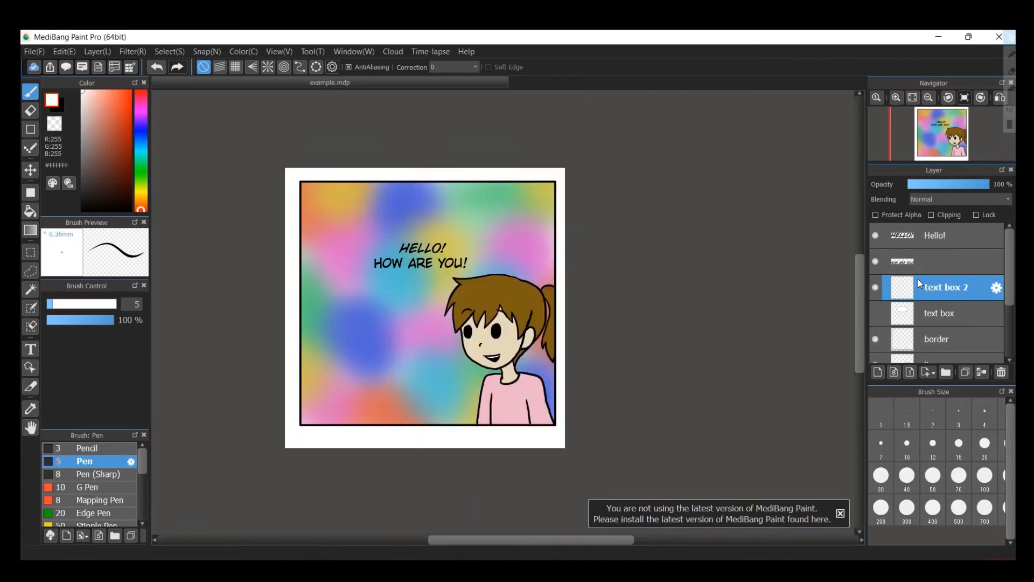
Draw a spiky star-shaped bubble with a pointed tail around the text using black straight lines on the text box 2 layer
key("x")
left_click(30, 130)
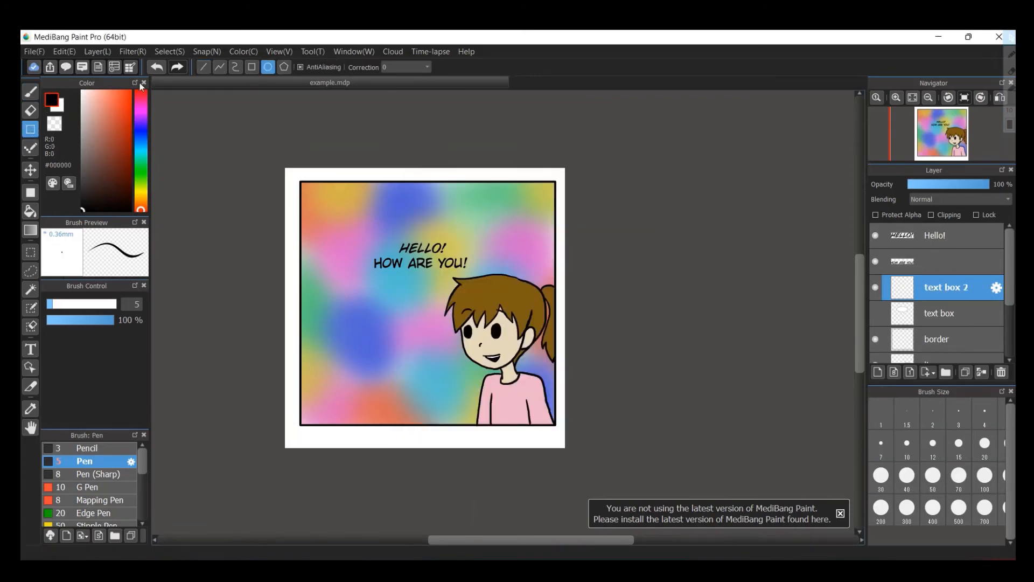
left_click(203, 67)
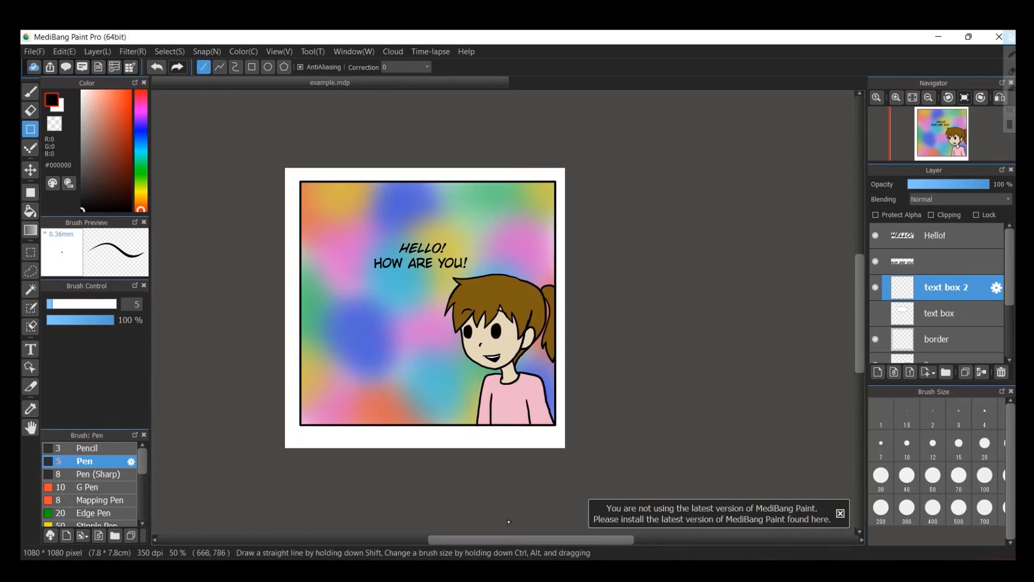
left_click_drag(502, 540, 492, 542)
left_click(83, 67)
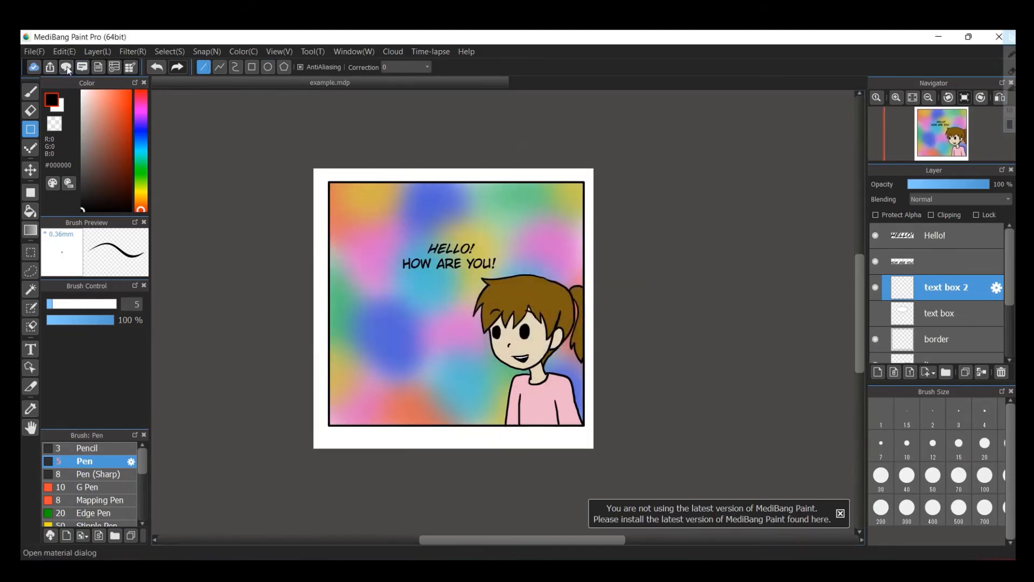
scroll(557, 219, "up", 2)
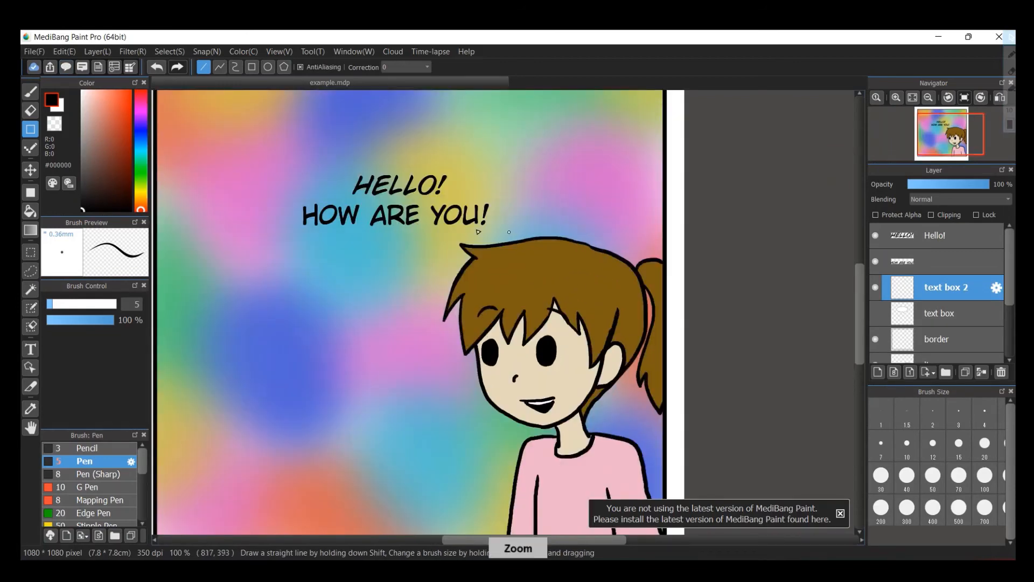
mouse_move(400, 273)
left_mouse_down()
mouse_move(452, 333)
mouse_move(451, 262)
mouse_move(317, 284)
mouse_move(314, 254)
mouse_move(246, 244)
mouse_move(284, 208)
mouse_move(287, 131)
mouse_move(343, 163)
mouse_move(389, 111)
mouse_move(429, 163)
mouse_move(502, 136)
mouse_move(491, 190)
mouse_move(535, 228)
mouse_move(461, 253)
left_mouse_up()
key("ctrl+minus")
key("ctrl+minus")
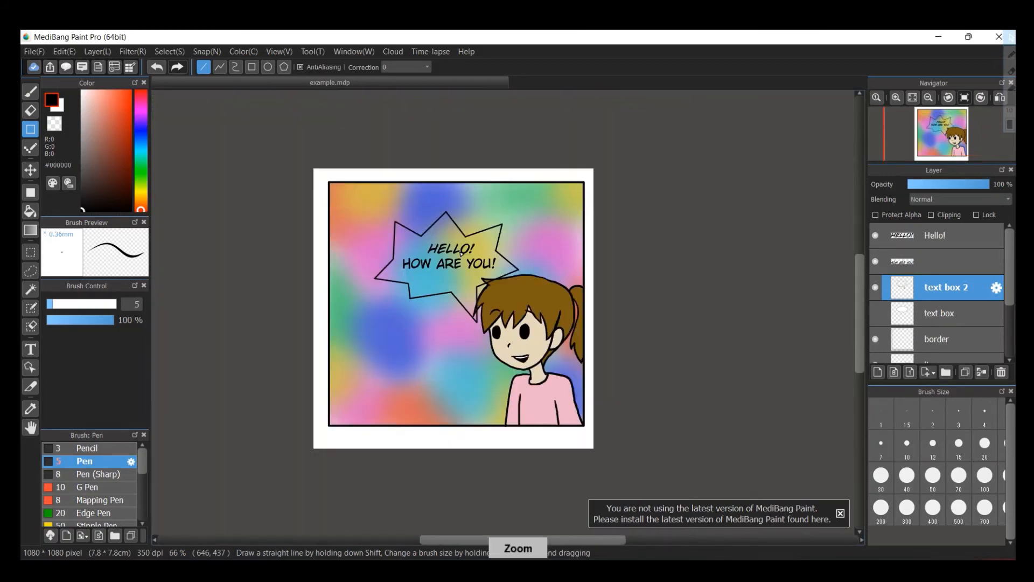
Undo all the straight lines of the spiky bubble
key("ctrl+z")
key("ctrl+z")
key("ctrl+z")
key("ctrl+z")
key("ctrl+z")
key("ctrl+z")
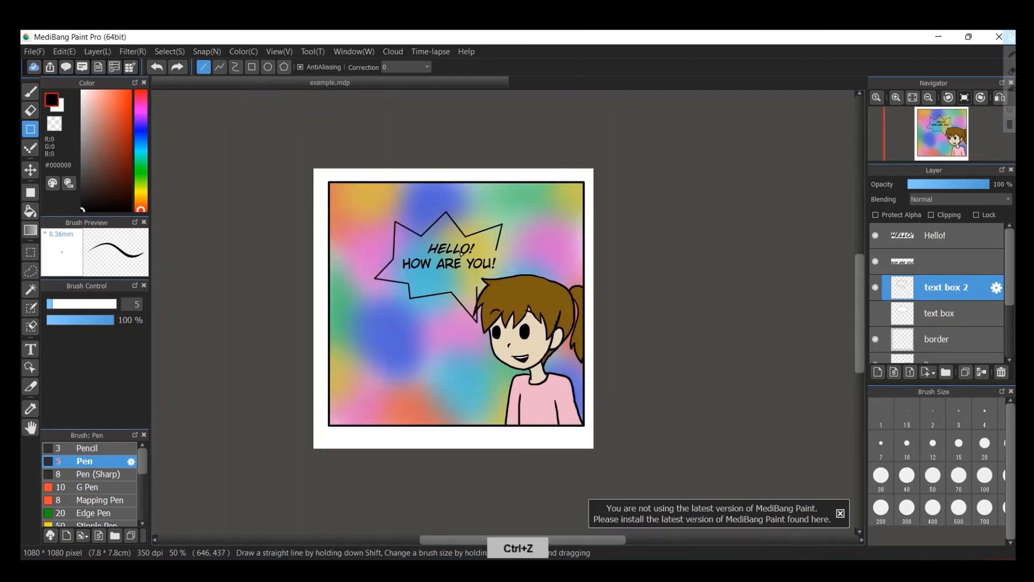
key("ctrl+z")
key("ctrl+z")
key("ctrl+z")
key("ctrl+z")
key("ctrl+z")
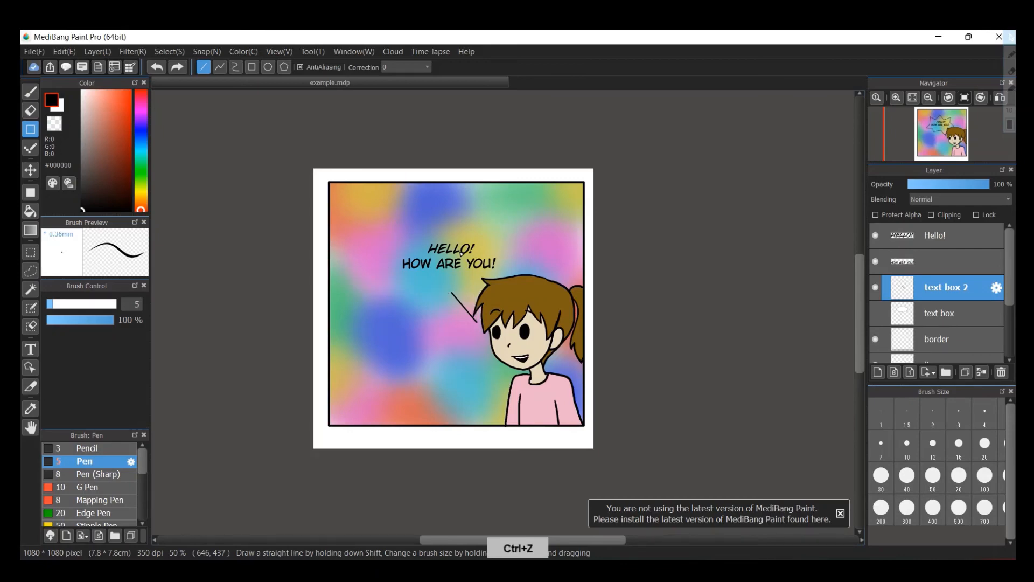
Draw a freehand cloud-shaped thought bubble around the text with small circles leading to the girl's head
key("ctrl+plus")
key("ctrl+plus")
key("b")
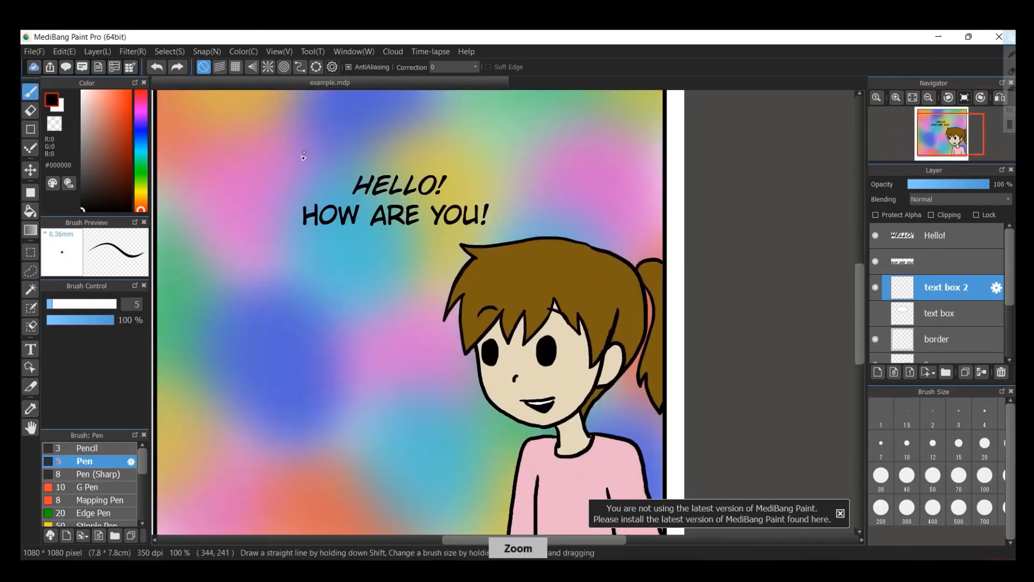
mouse_move(286, 164)
left_mouse_down()
mouse_move(264, 226)
mouse_move(294, 238)
mouse_move(308, 270)
mouse_move(392, 262)
mouse_move(440, 282)
mouse_move(513, 255)
mouse_move(522, 231)
mouse_move(515, 152)
mouse_move(473, 130)
mouse_move(405, 109)
mouse_move(339, 145)
mouse_move(317, 133)
mouse_move(287, 166)
left_mouse_up()
mouse_move(434, 291)
left_mouse_down()
mouse_move(438, 326)
mouse_move(446, 319)
left_mouse_up()
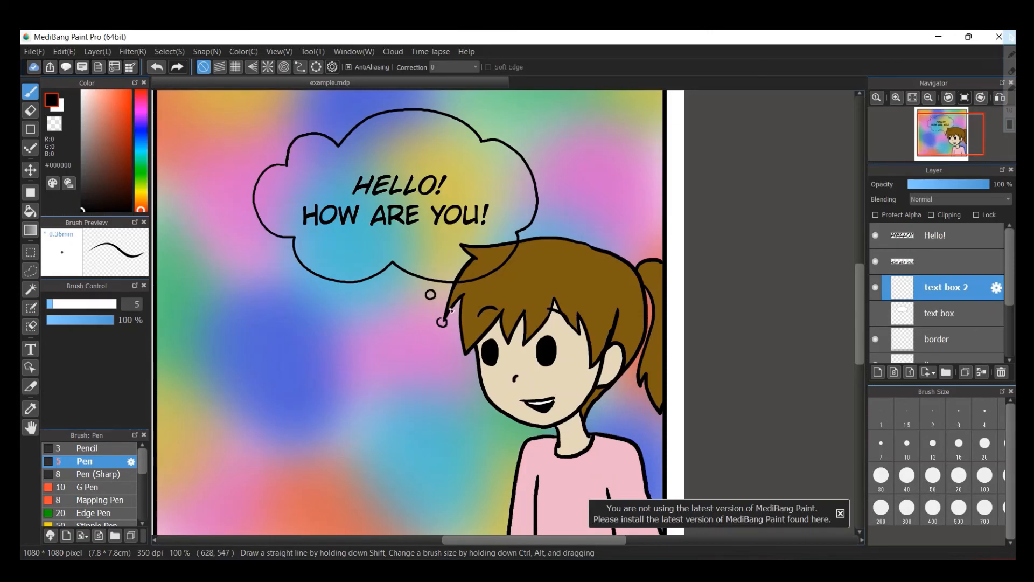
scroll(451, 311, "down", 1)
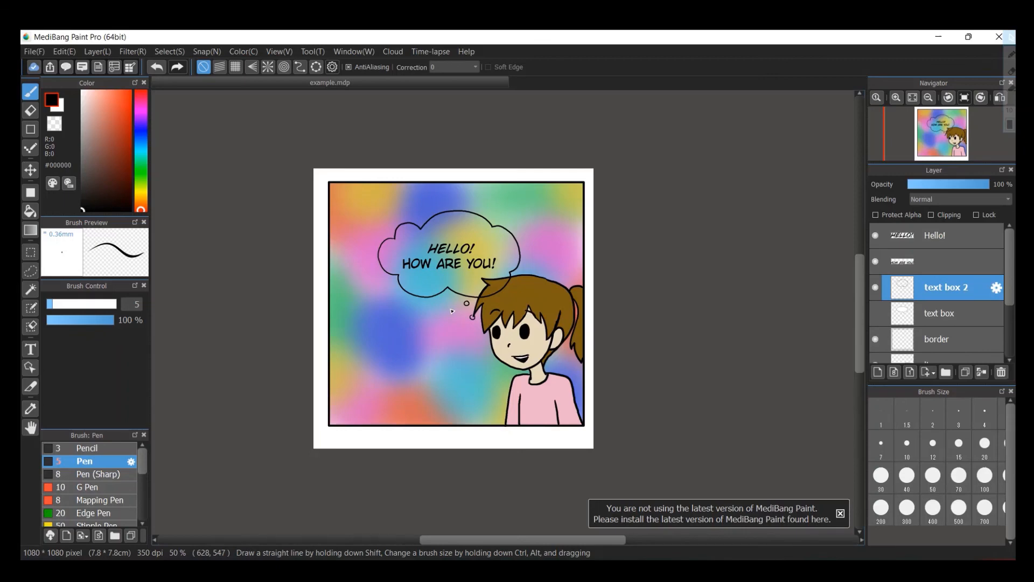
Undo the cloud bubble, its small circles and the renaming of the new layer
key("ctrl+z")
key("ctrl+z")
key("ctrl+z")
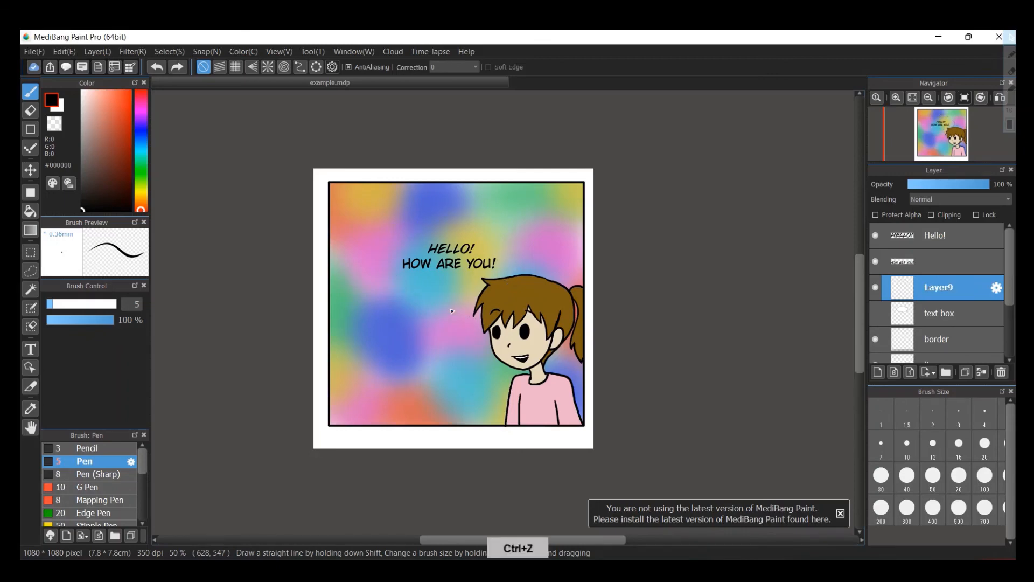
Hide the empty Layer9, show the text box layer again and save the file
left_click(876, 287)
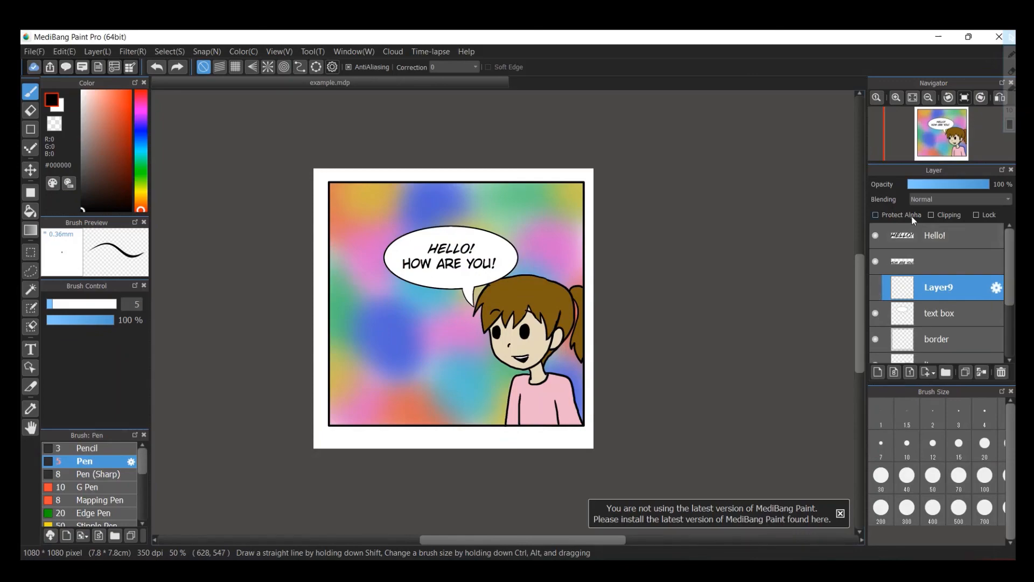
scroll(912, 217, "down", 2)
scroll(912, 217, "up", 2)
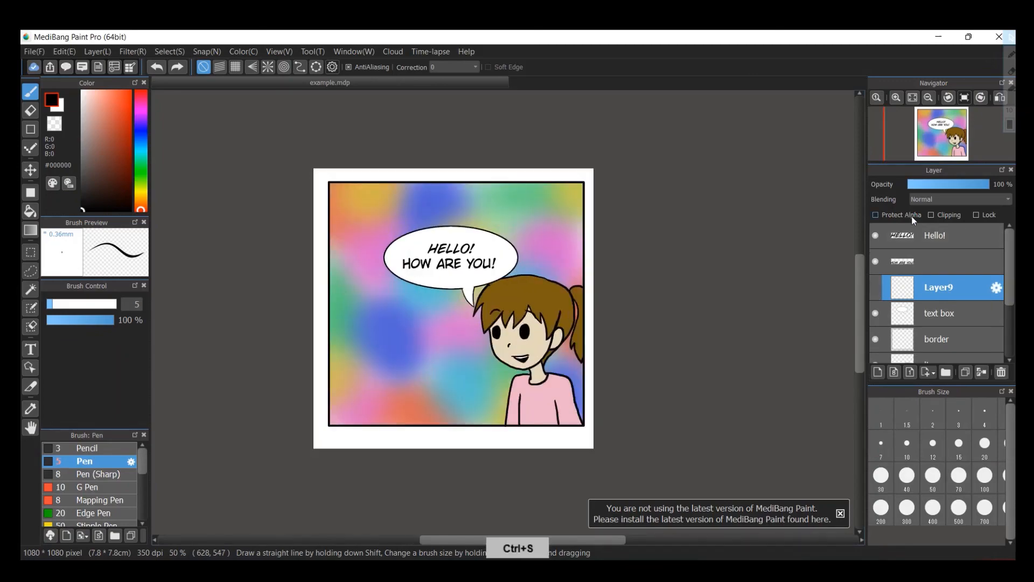